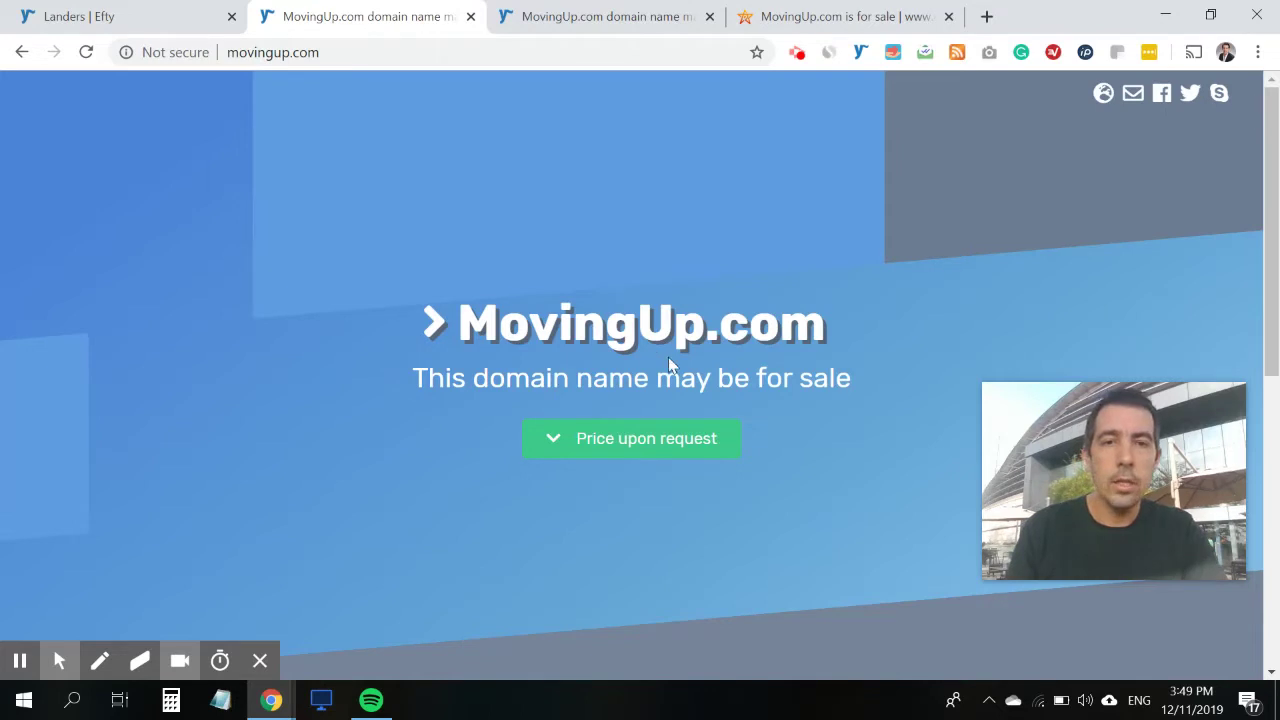
# Step: Go to the price request form on the movingup.com lander and enter "Testing" as the message
pyautogui.click(600, 440)
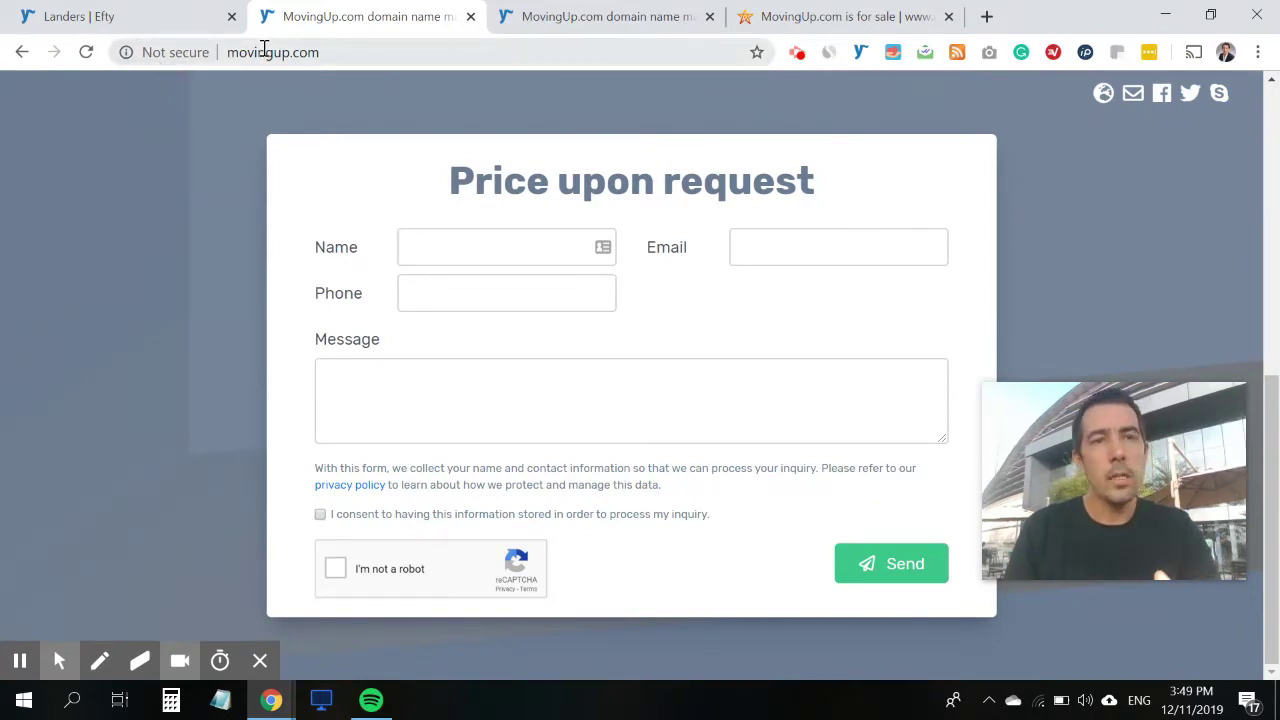
pyautogui.click(237, 53)
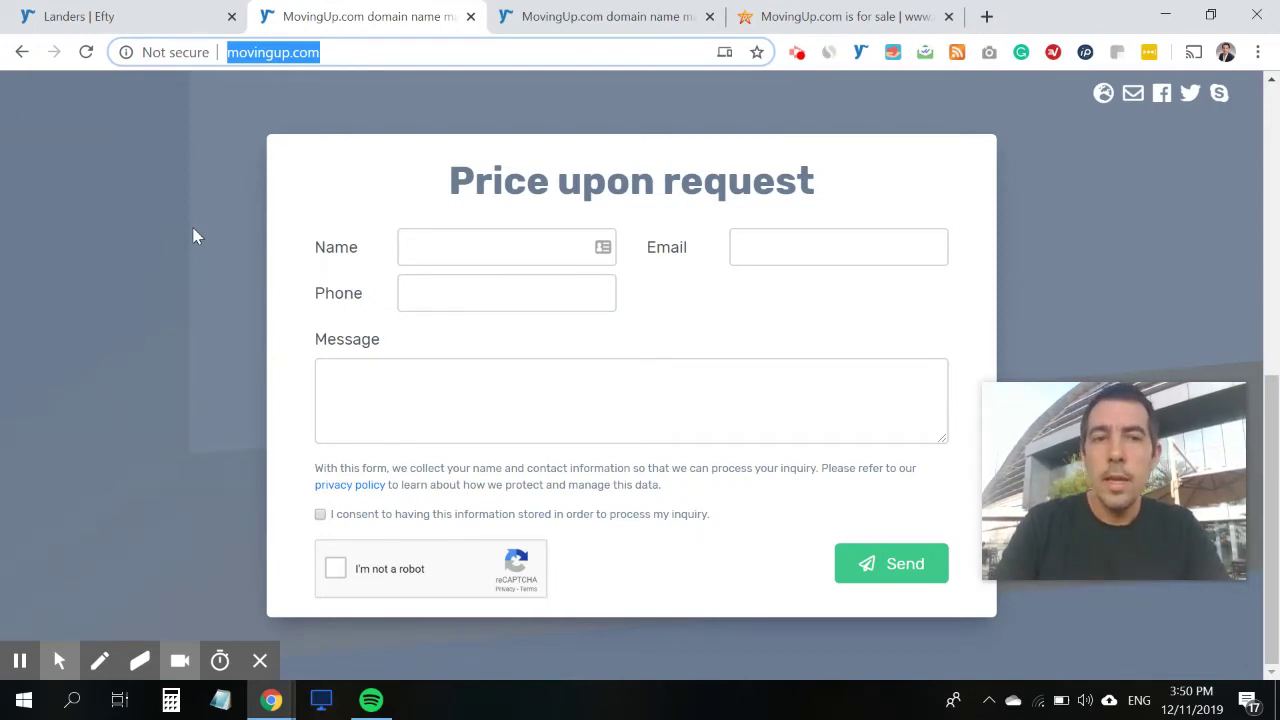
pyautogui.click(339, 409)
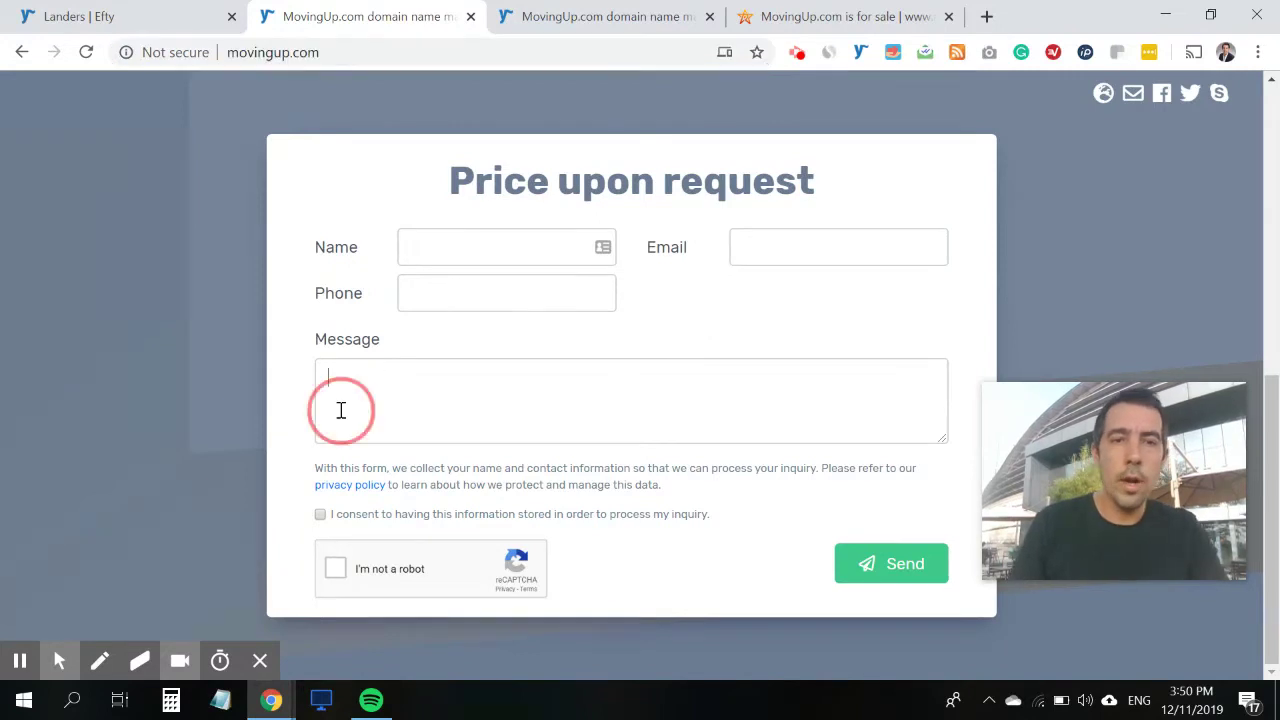
pyautogui.write('Testing')
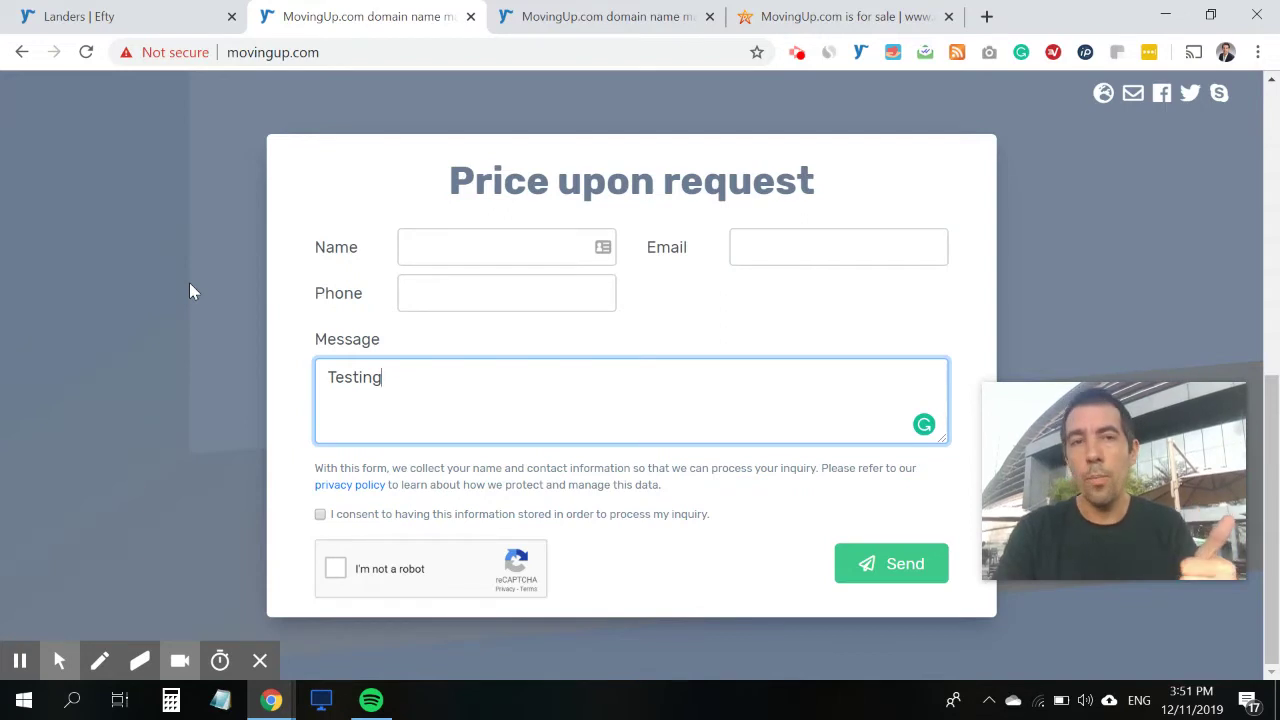
# Step: Examine the web address and inquiry form of the MovingUp.com lander hosted on eftymarket.com
pyautogui.click(590, 16)
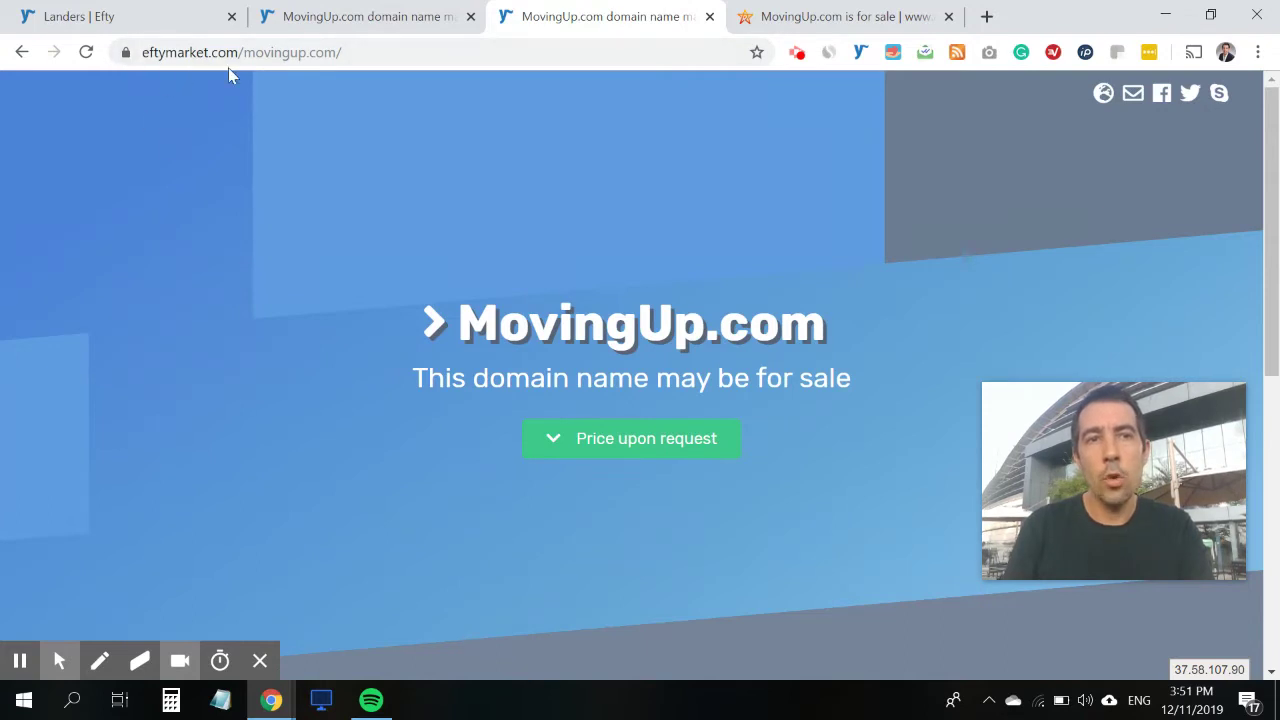
pyautogui.doubleClick(188, 52)
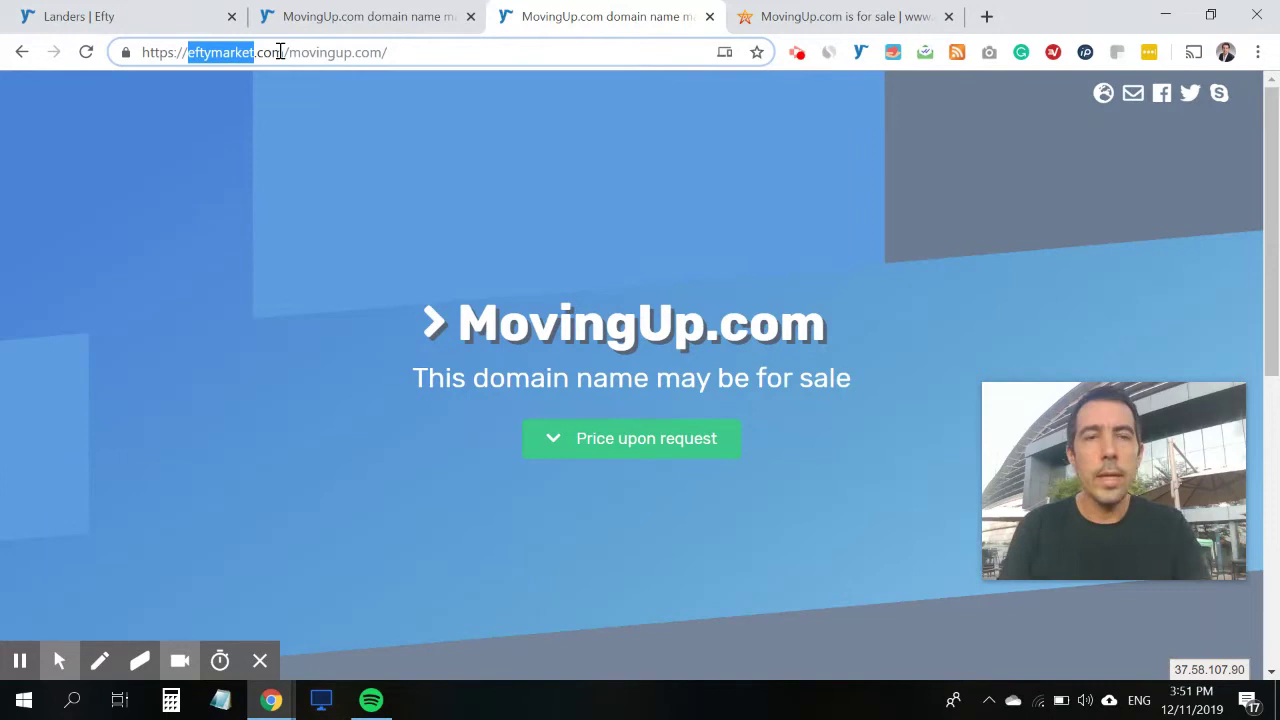
pyautogui.click(265, 120)
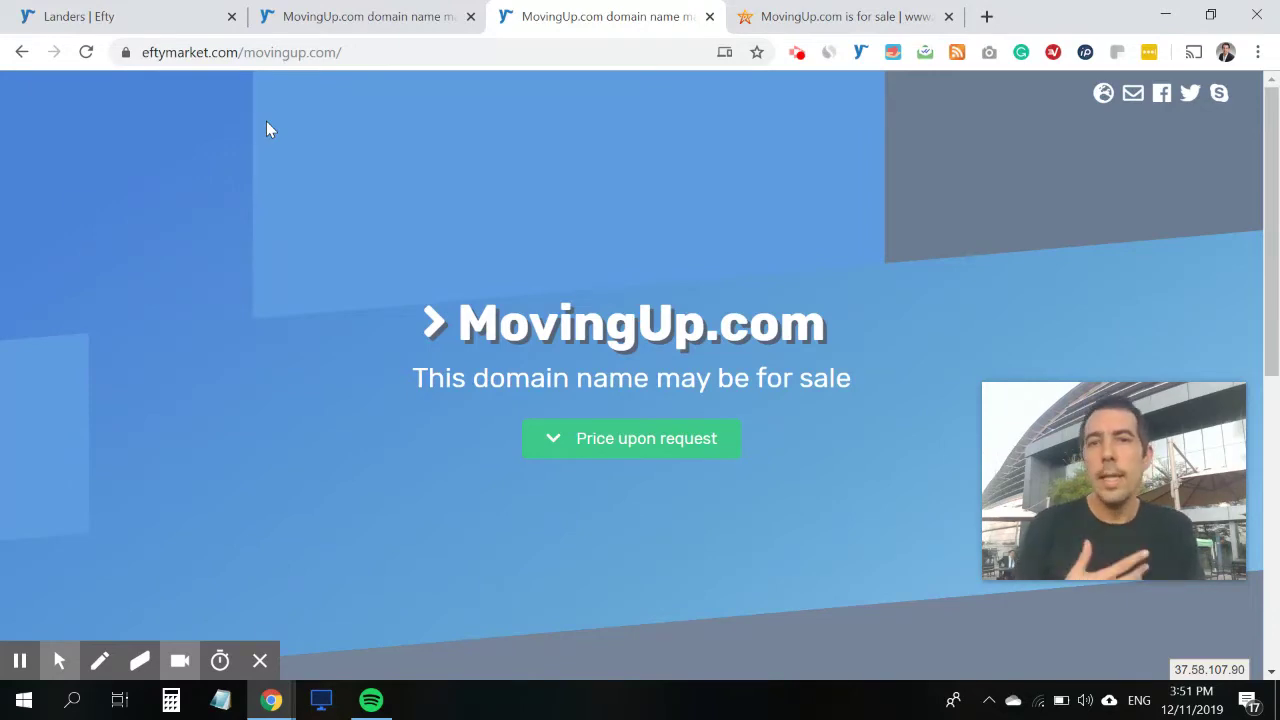
pyautogui.scroll(-3, 279, 210)
pyautogui.scroll(-3, 281, 219)
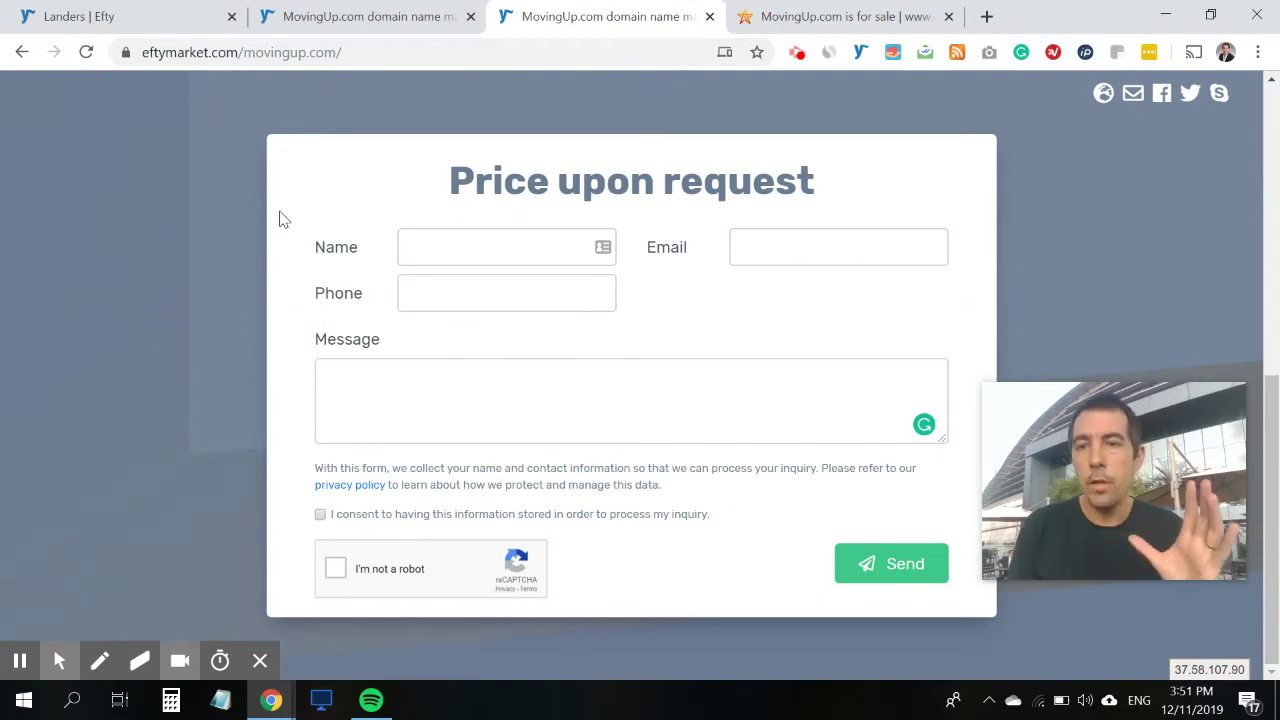
pyautogui.scroll(6, 243, 282)
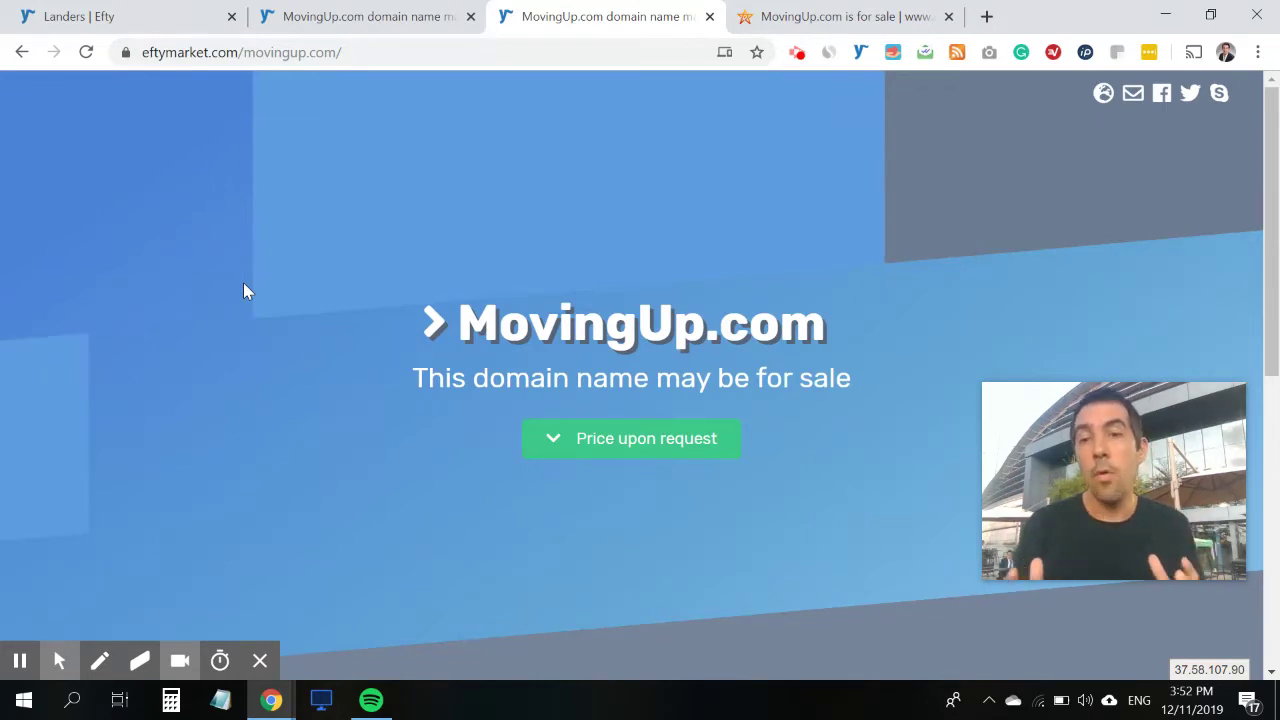
# Step: Examine the parts of the web address and the contact chat widget of the MovingUp.com lander on namerockstar.com
pyautogui.click(877, 25)
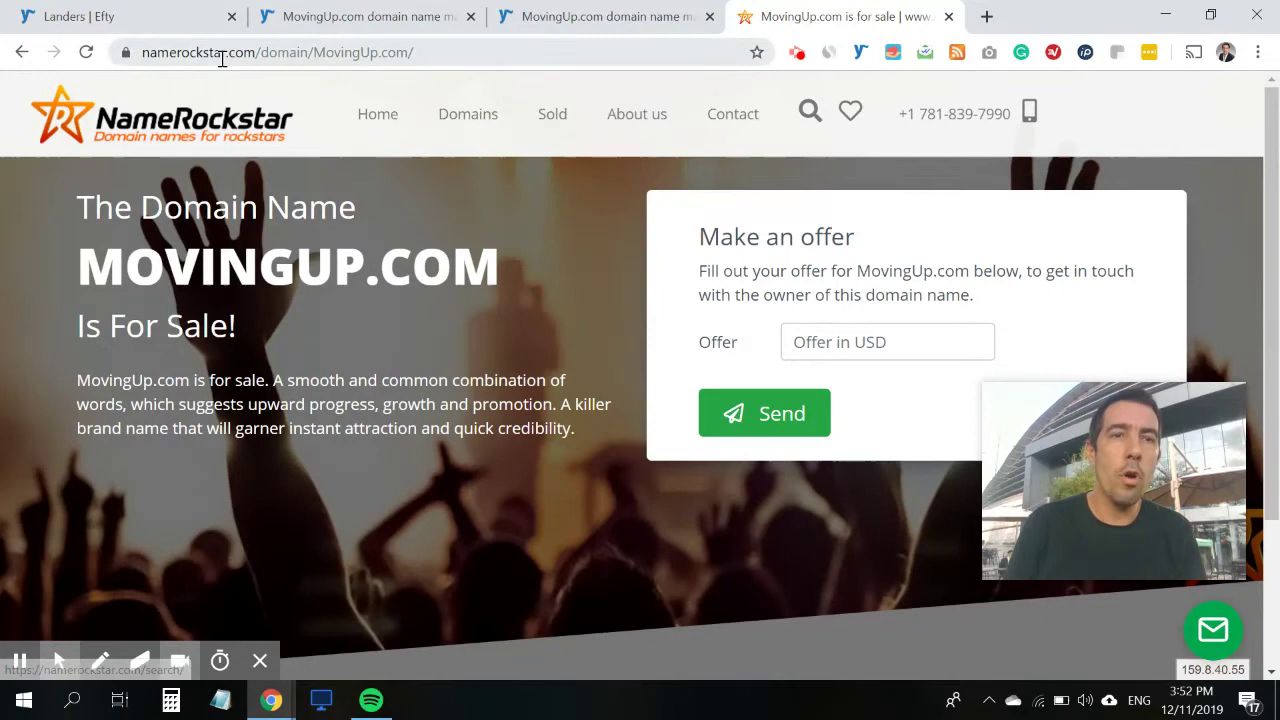
pyautogui.click(187, 62)
pyautogui.doubleClick(190, 56)
pyautogui.doubleClick(330, 52)
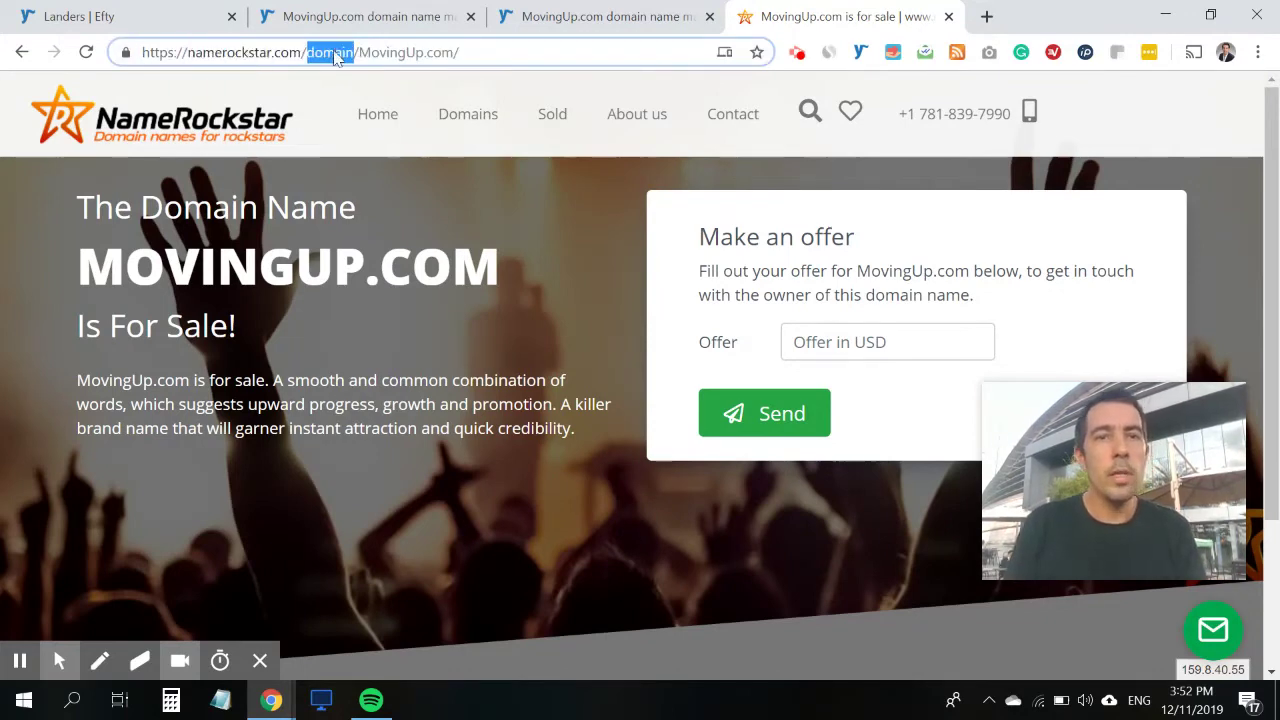
pyautogui.doubleClick(393, 54)
pyautogui.moveTo(480, 52); pyautogui.dragTo(367, 50)
pyautogui.click(506, 241)
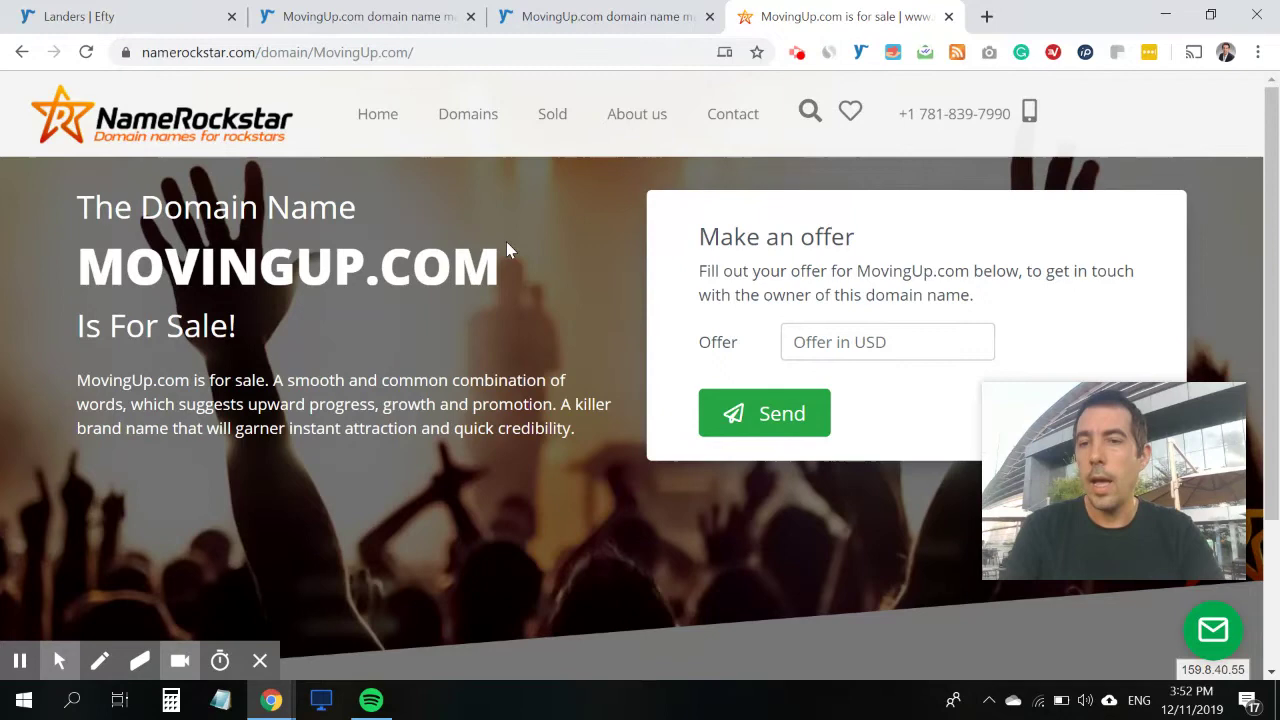
pyautogui.click(1211, 632)
pyautogui.click(1211, 632)
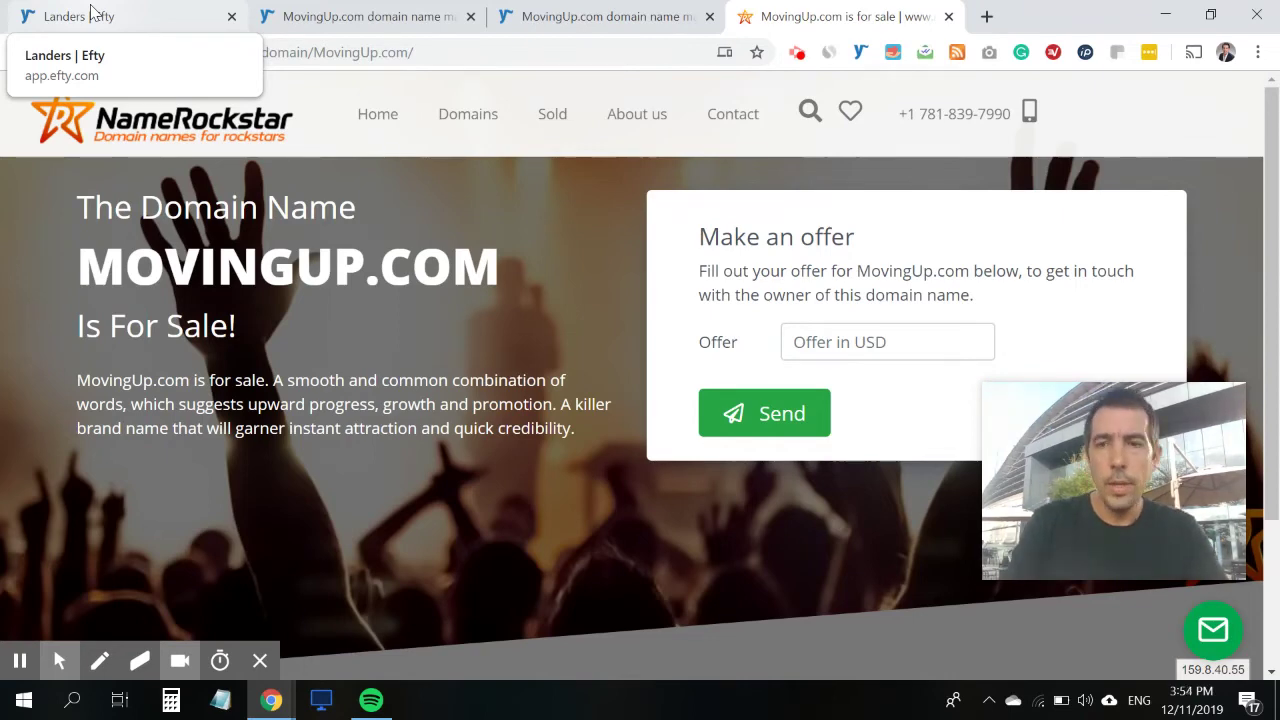
# Step: Return to the Efty account and open the settings for the for-sale landing pages
pyautogui.click(90, 10)
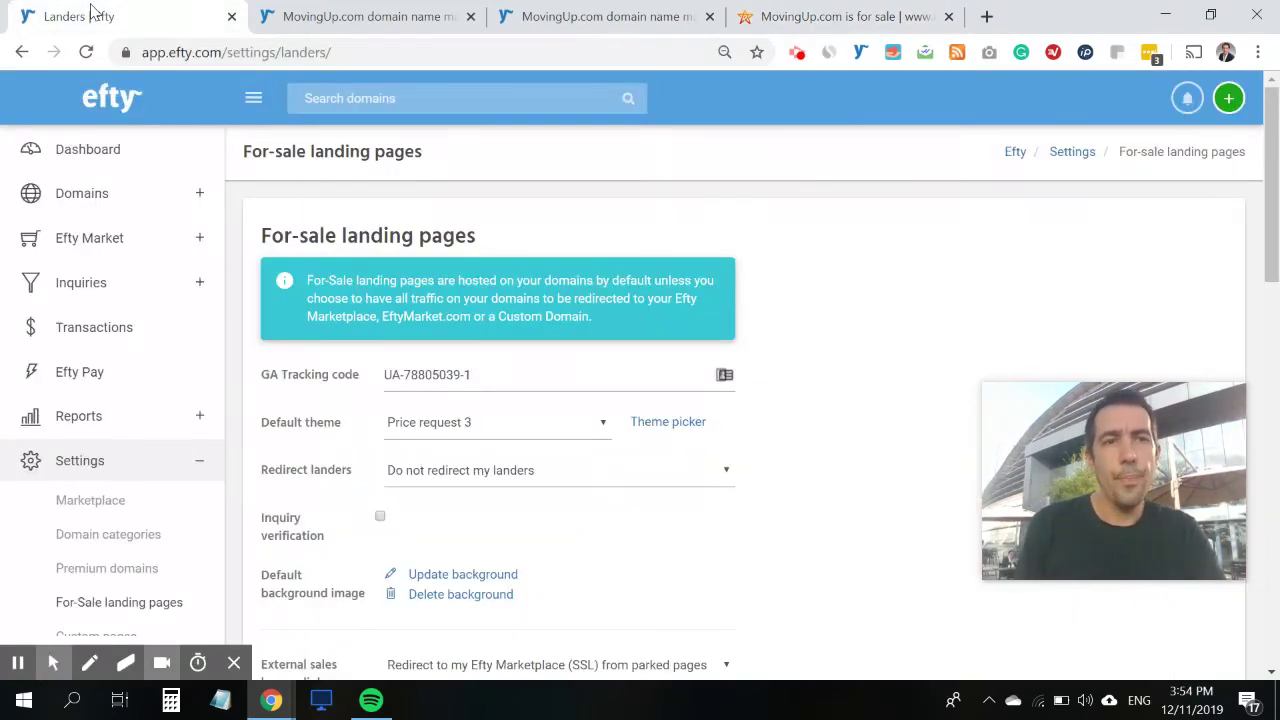
pyautogui.click(128, 462)
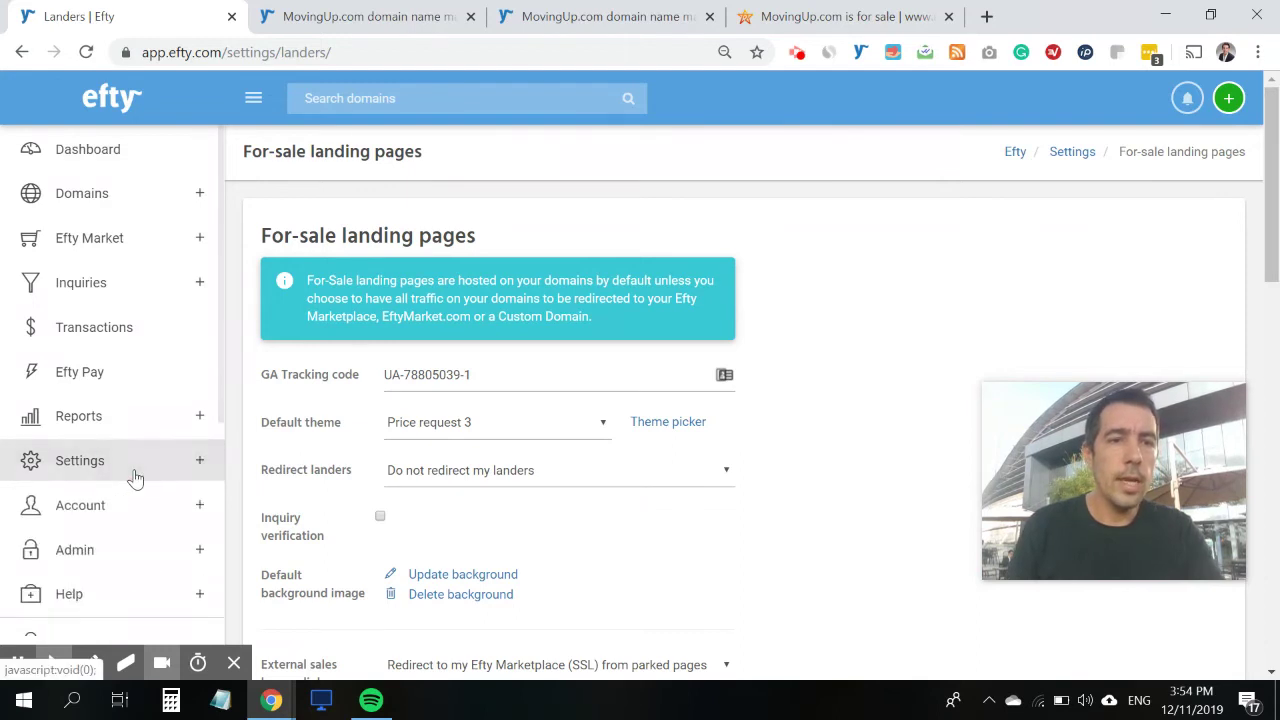
pyautogui.click(148, 465)
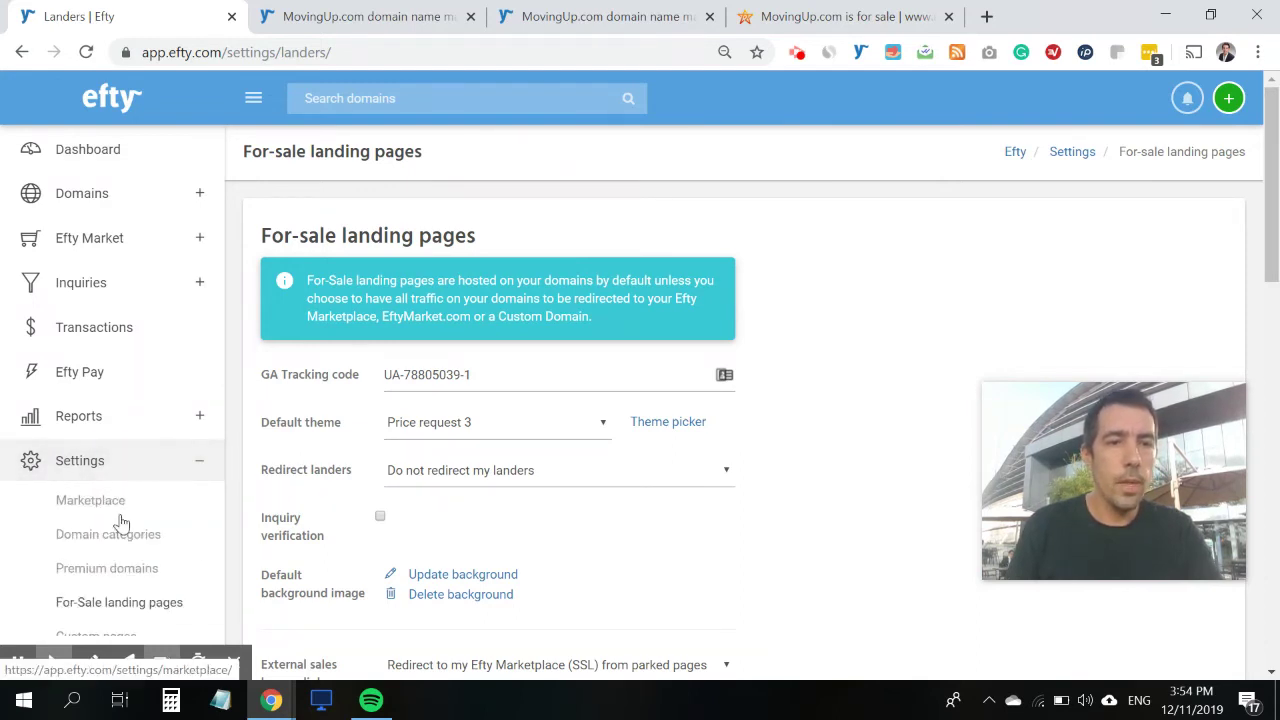
pyautogui.click(117, 610)
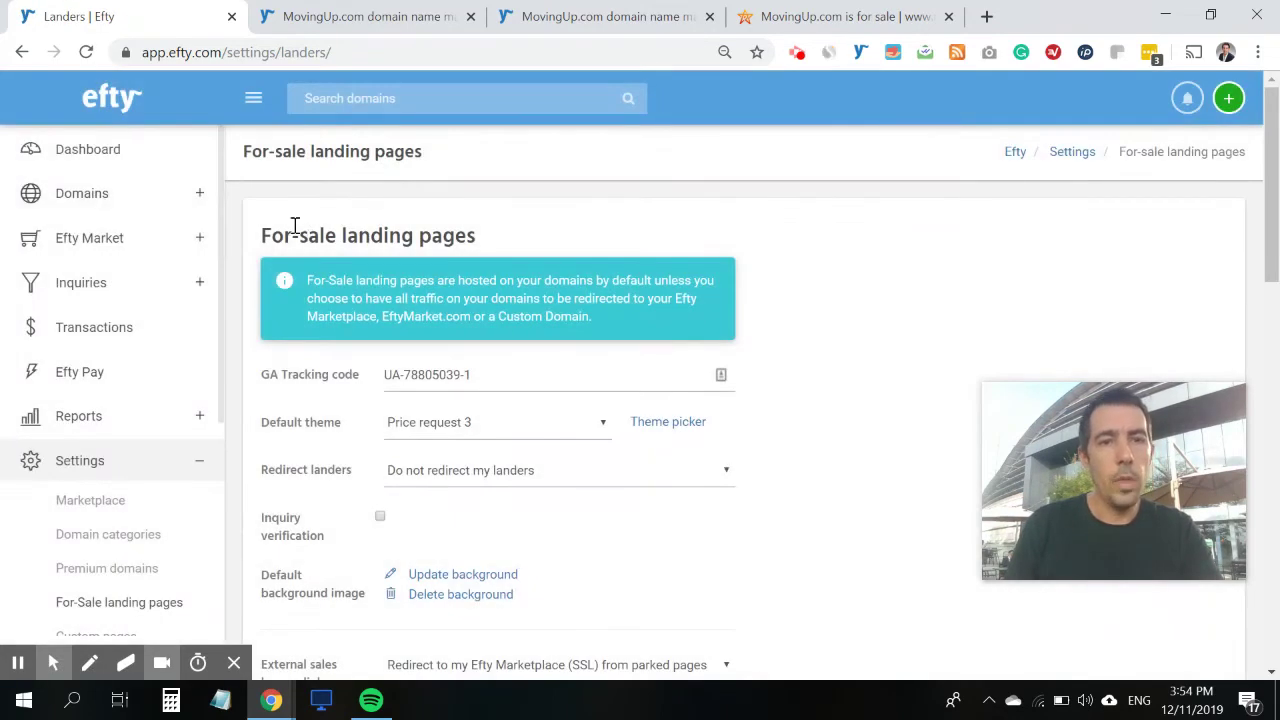
# Step: Set the lander redirect option to "Redirect to my Custom Domain (SSL)"
pyautogui.scroll(-3, 294, 226)
pyautogui.scroll(2, 294, 226)
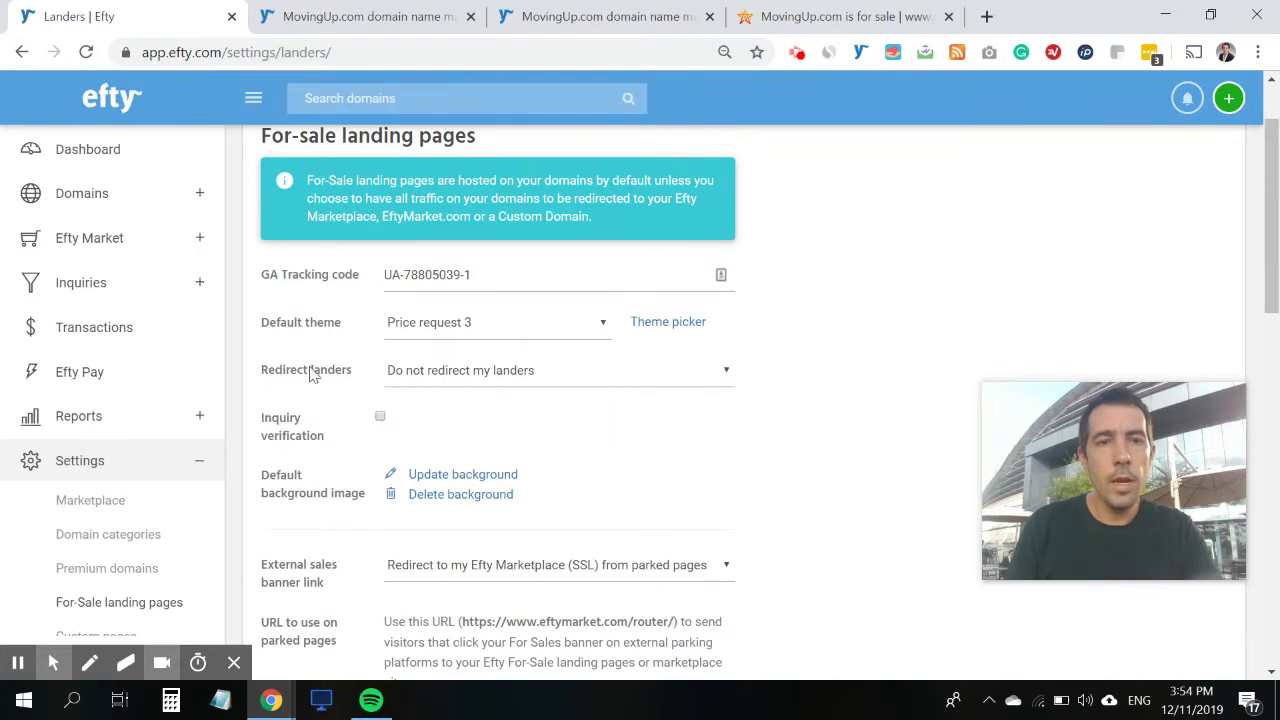
pyautogui.click(493, 372)
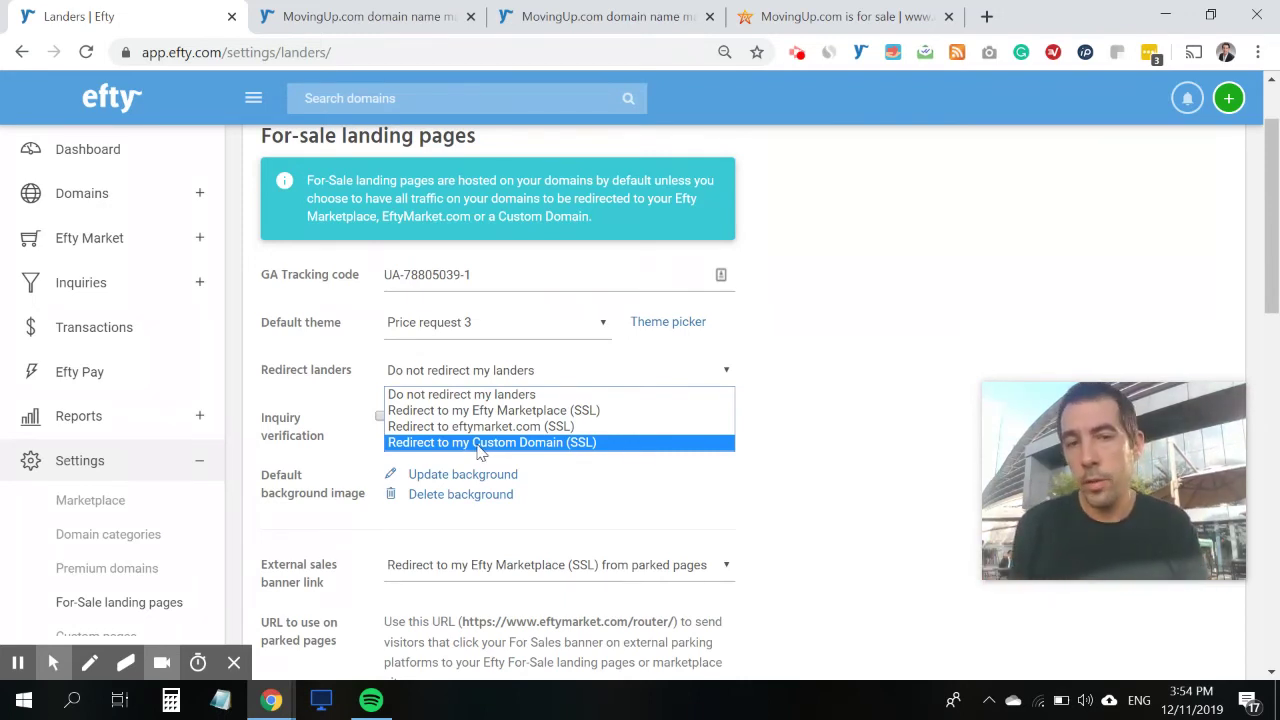
pyautogui.click(666, 442)
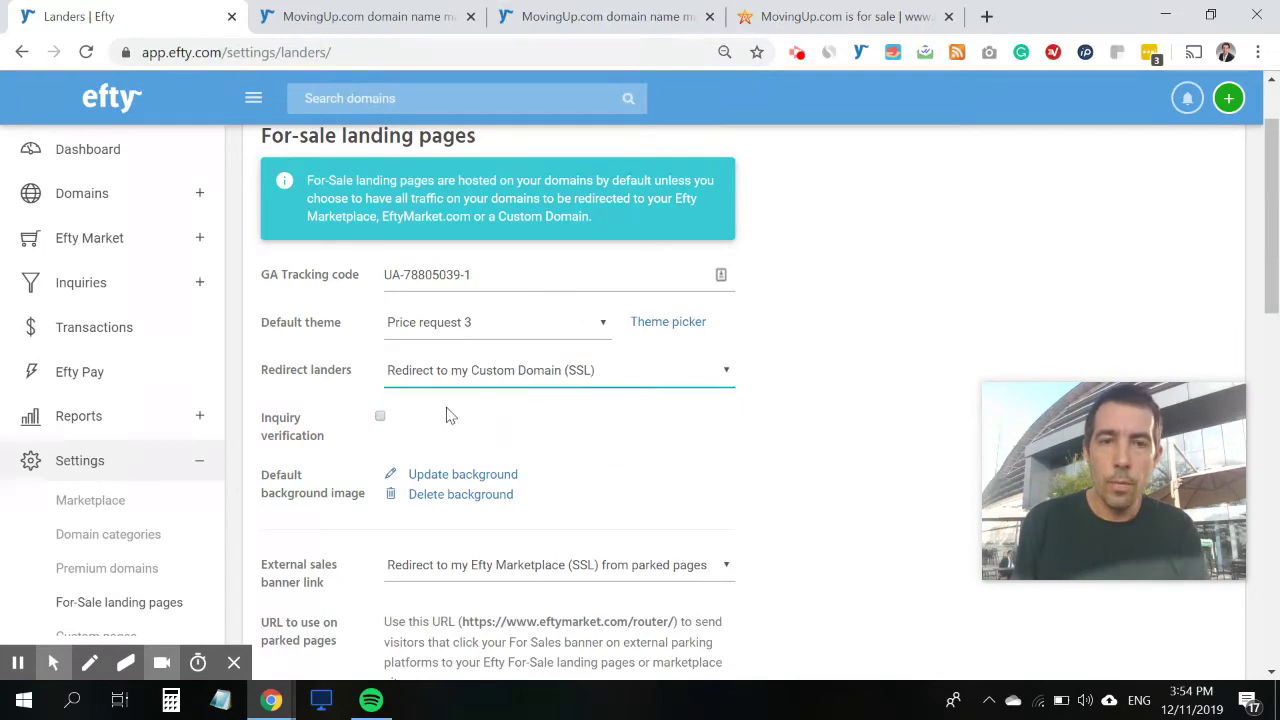
pyautogui.scroll(-4, 762, 436)
pyautogui.scroll(-2, 762, 436)
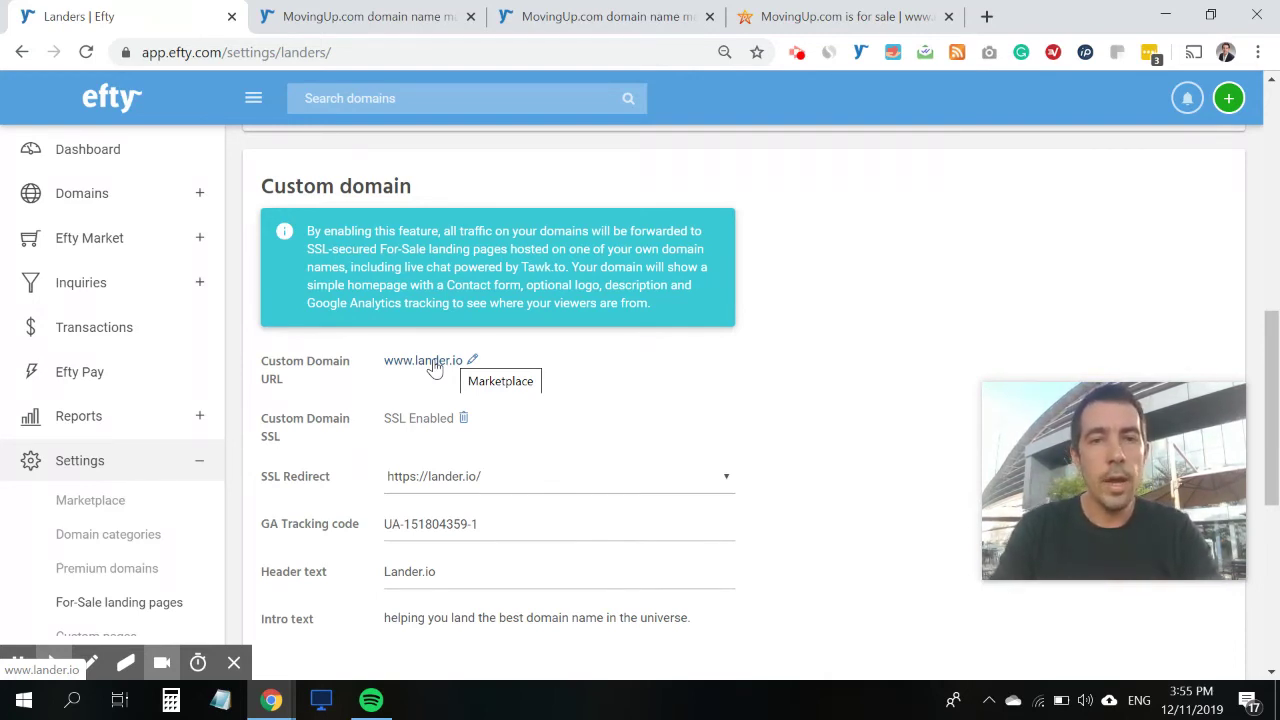
pyautogui.click(386, 416)
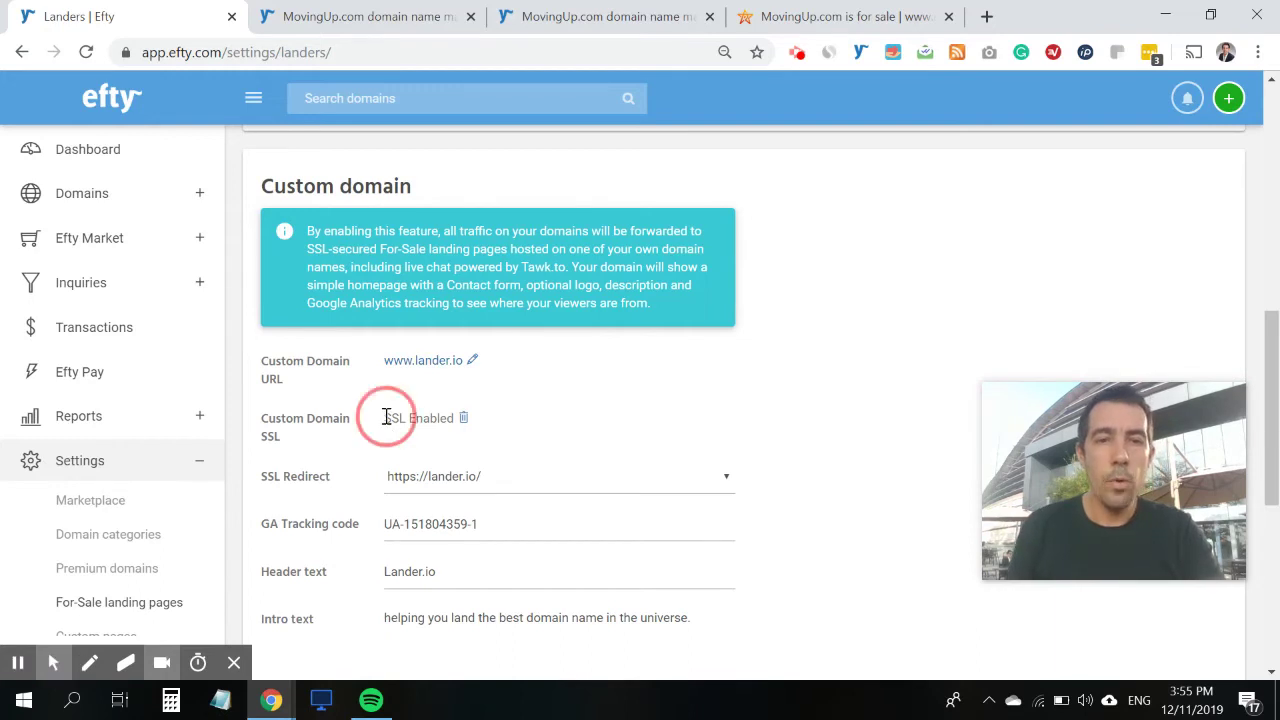
pyautogui.click(472, 482)
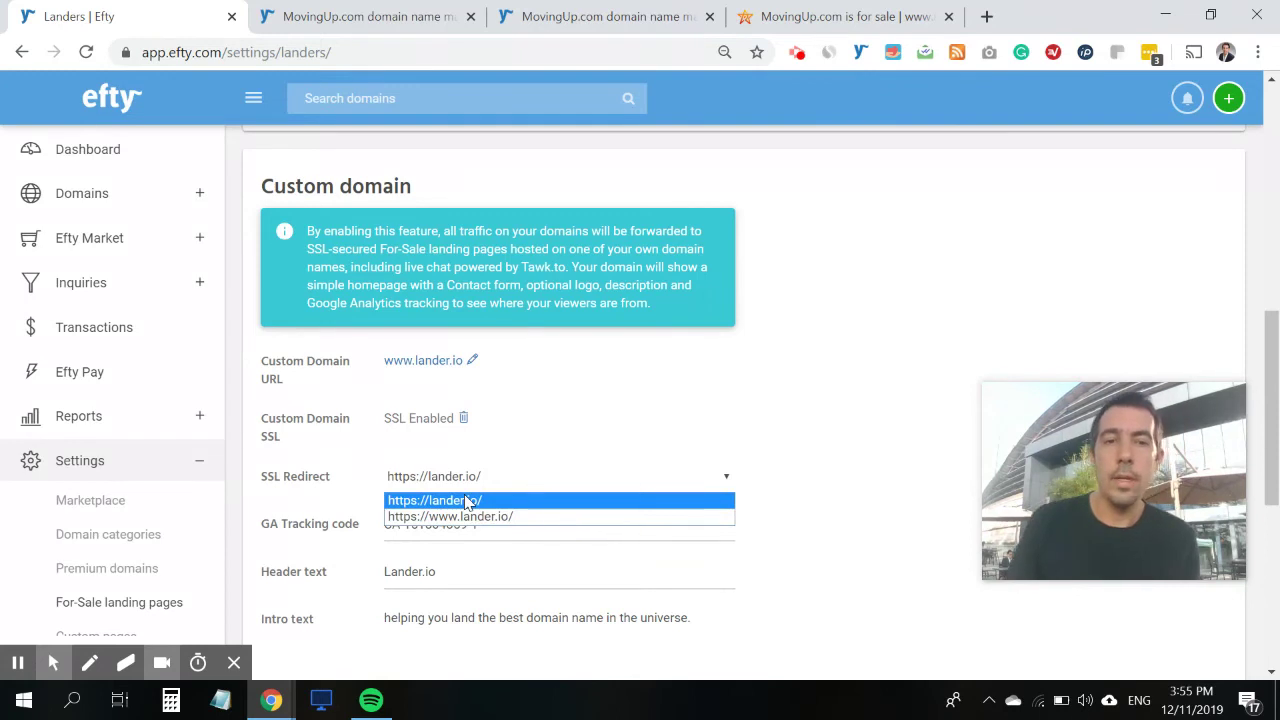
pyautogui.click(467, 500)
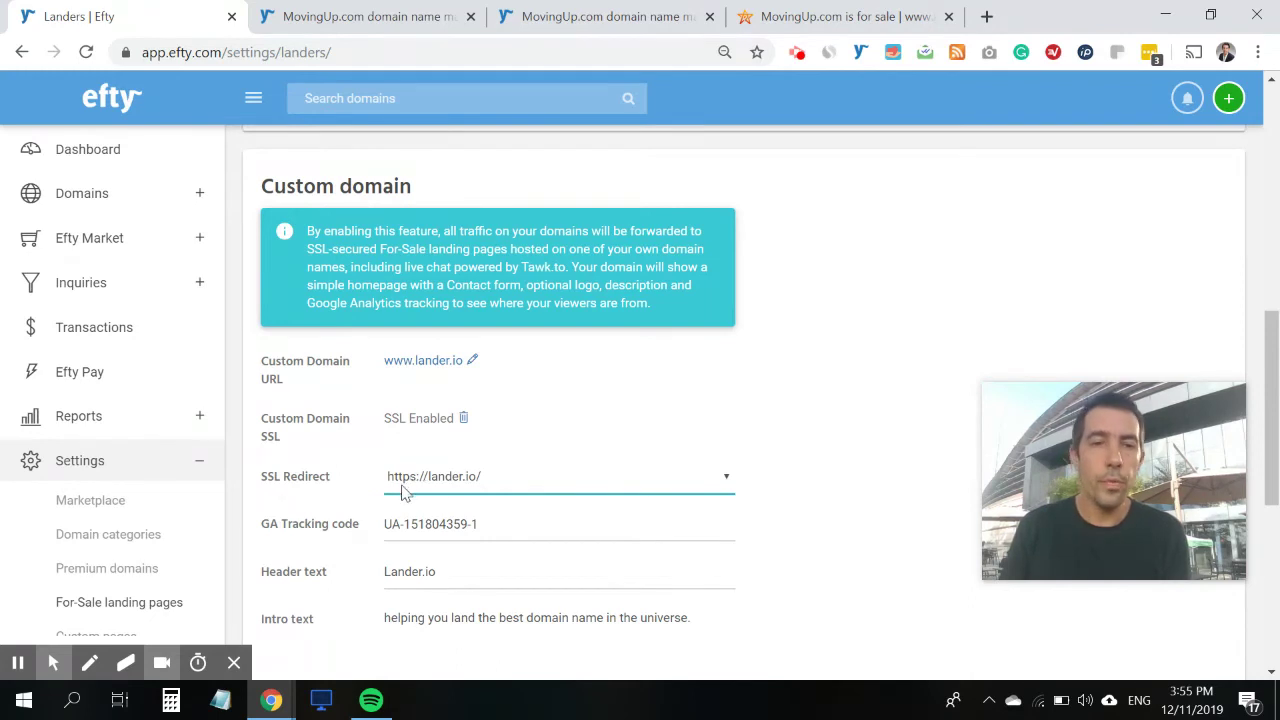
# Step: Review the custom domain's remaining fields, from the GA tracking code to the button color, and save the settings
pyautogui.click(489, 524)
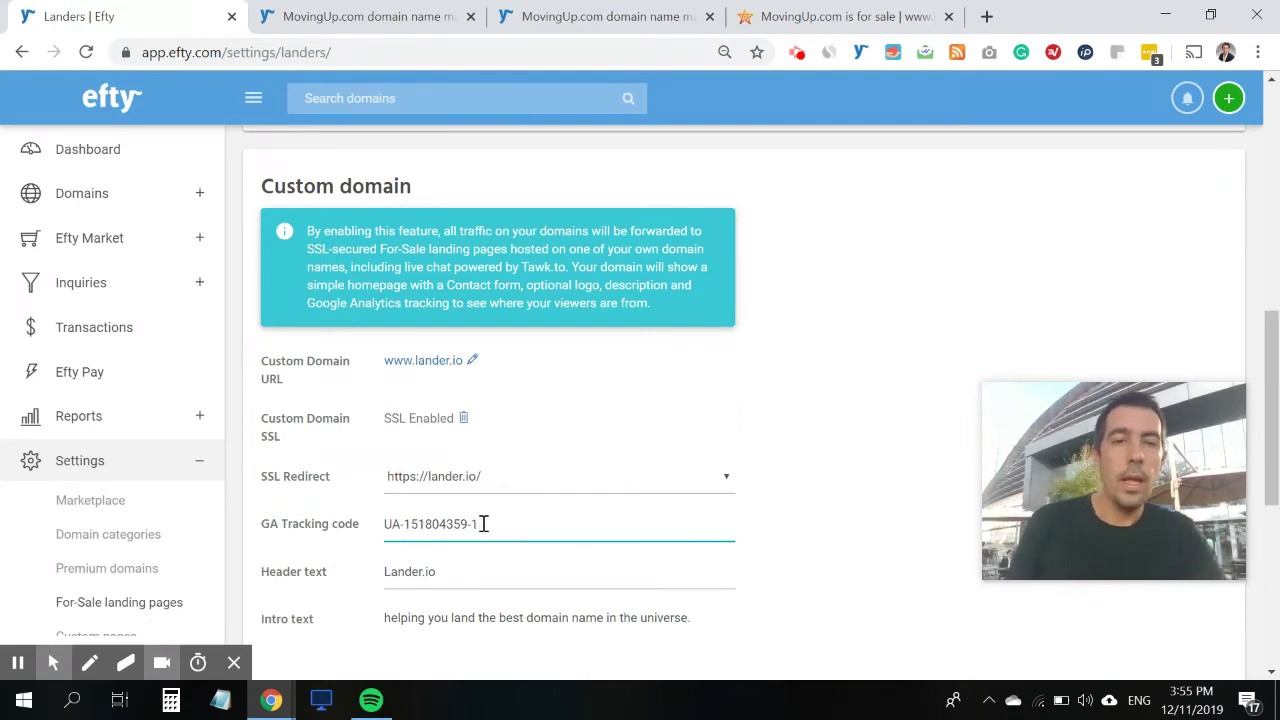
pyautogui.scroll(-1, 483, 523)
pyautogui.scroll(-2, 465, 549)
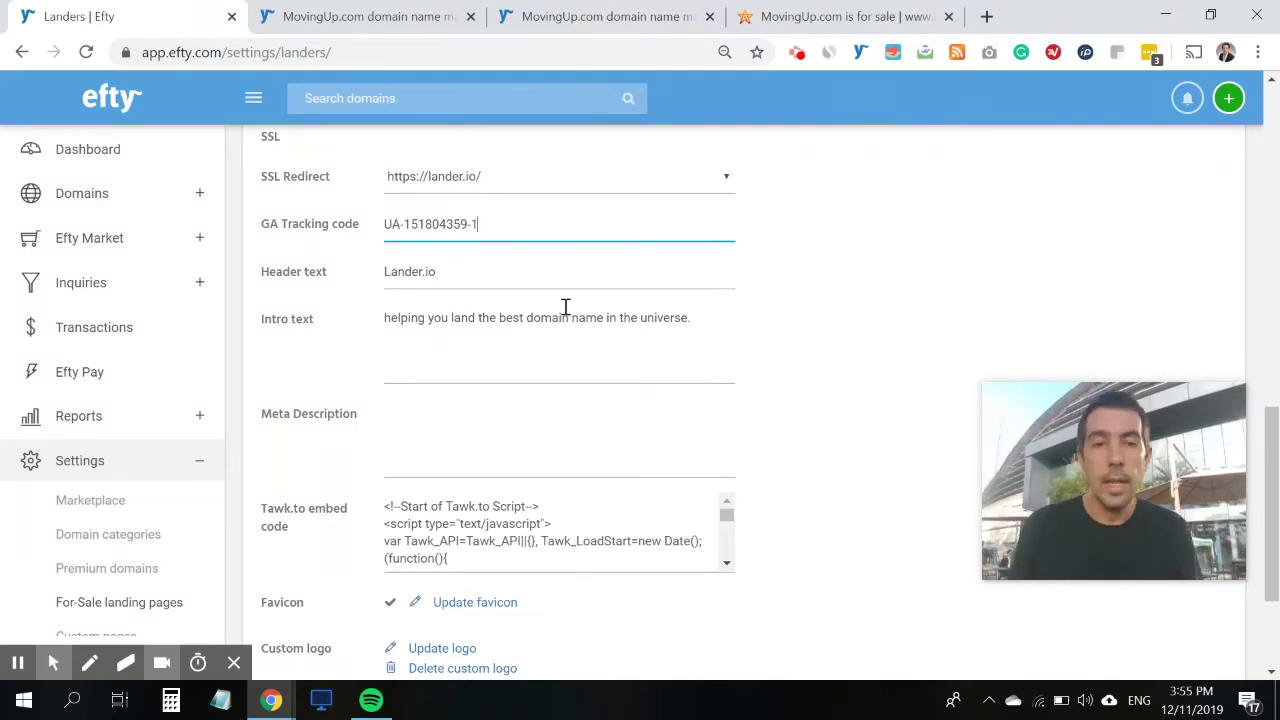
pyautogui.scroll(-2, 300, 290)
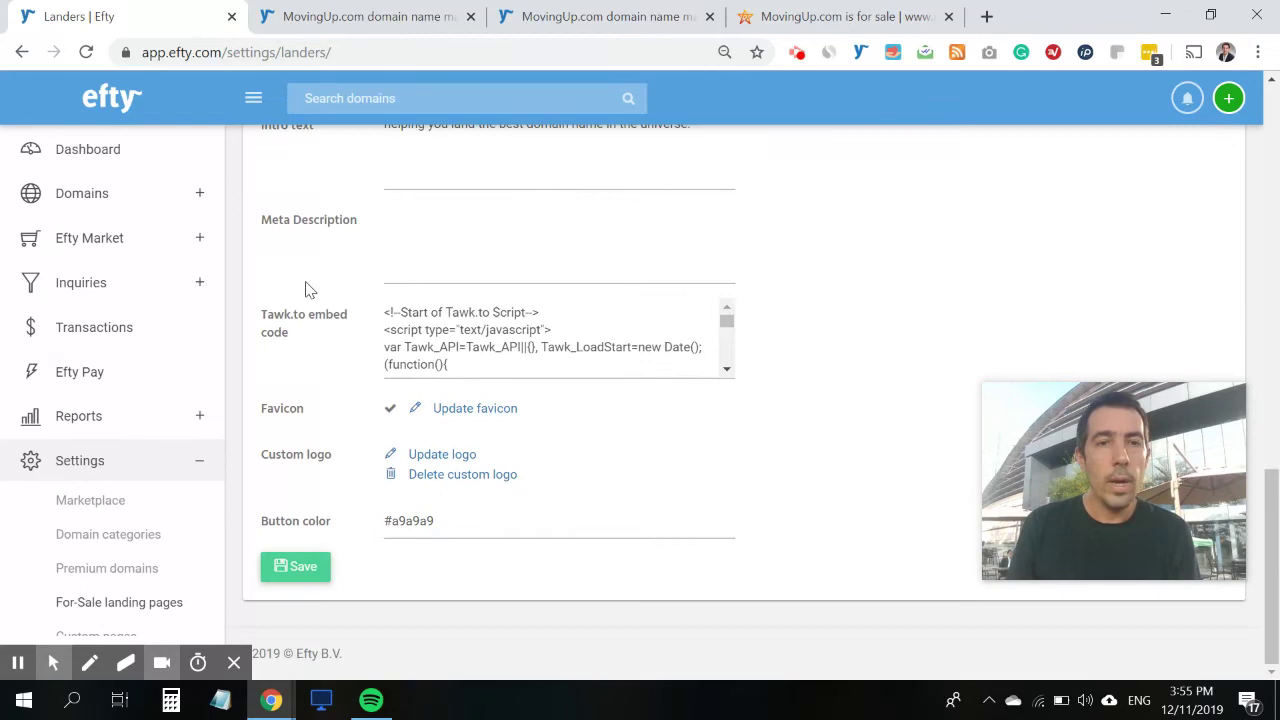
pyautogui.click(303, 567)
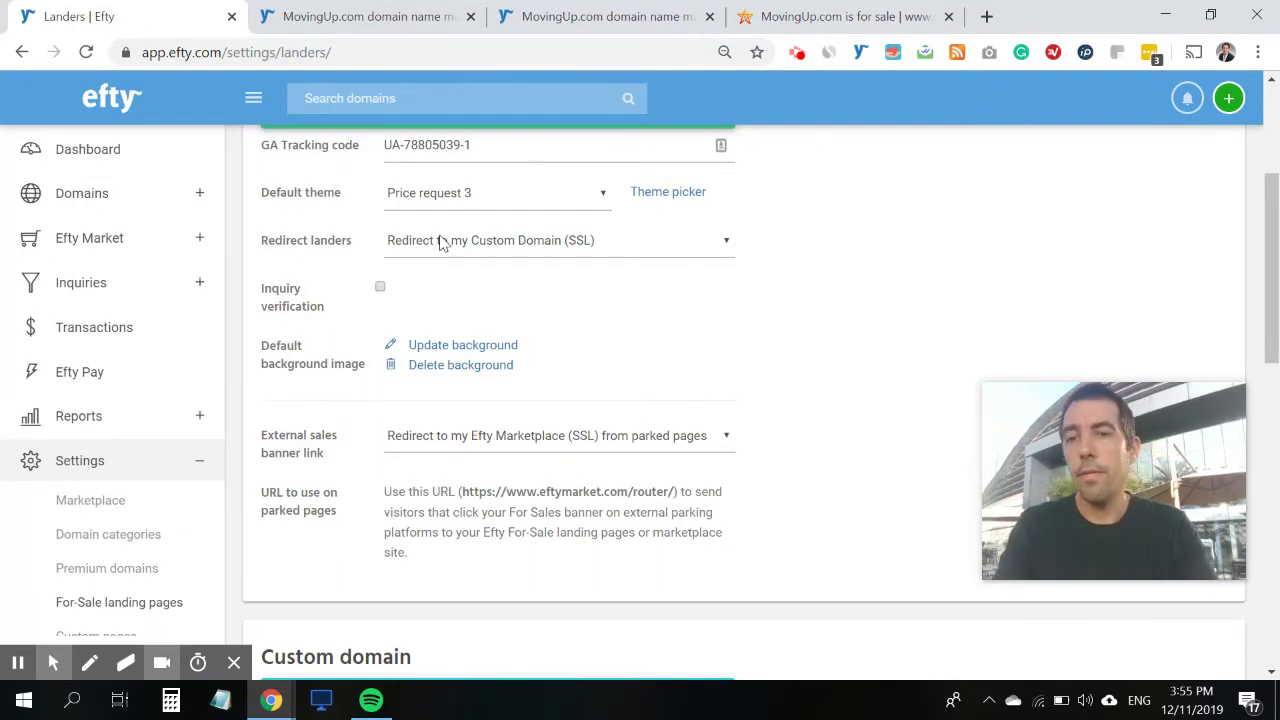
# Step: Load movingup.com in a new browser tab to test the redirect
pyautogui.click(987, 17)
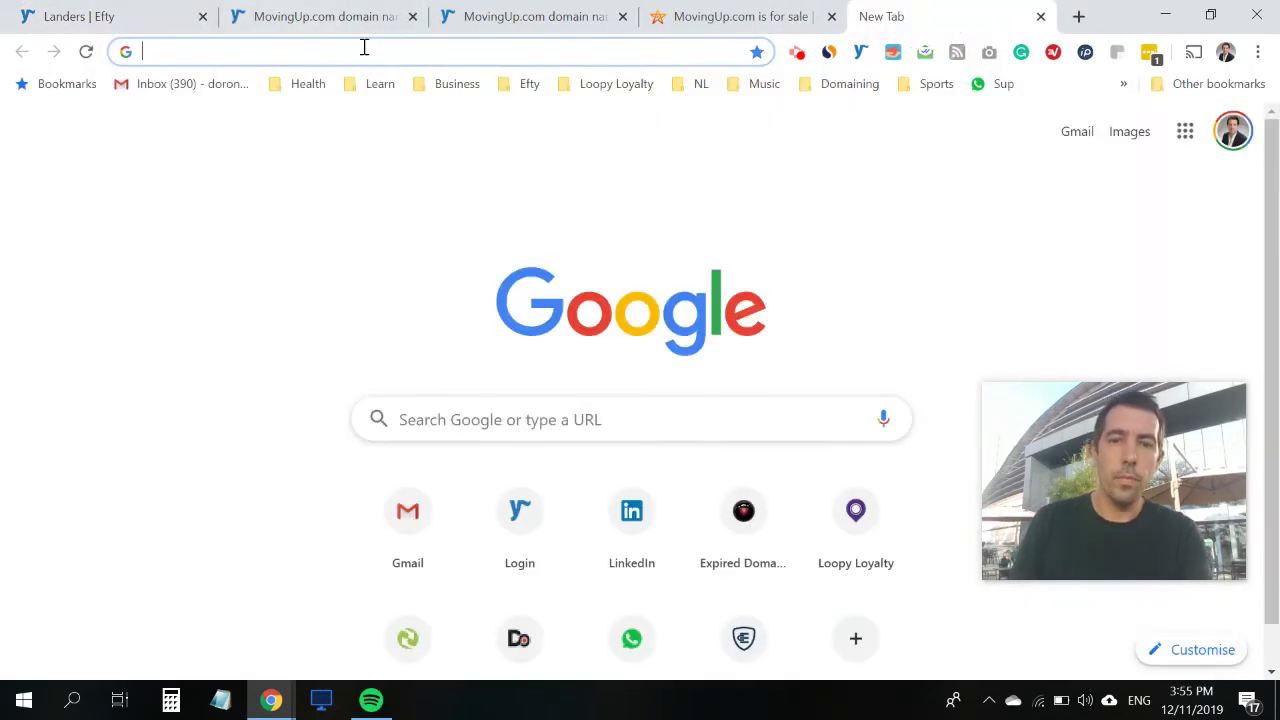
pyautogui.write('movingu')
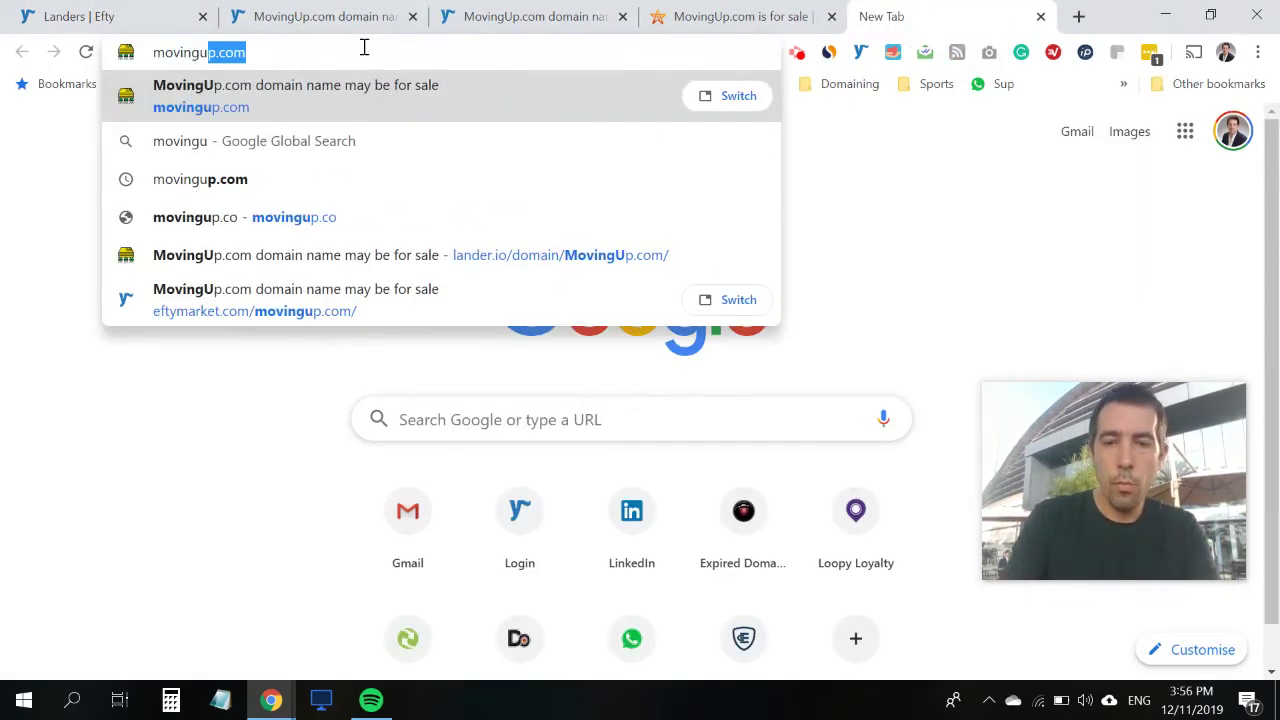
pyautogui.write('p.com')
pyautogui.press('Return')
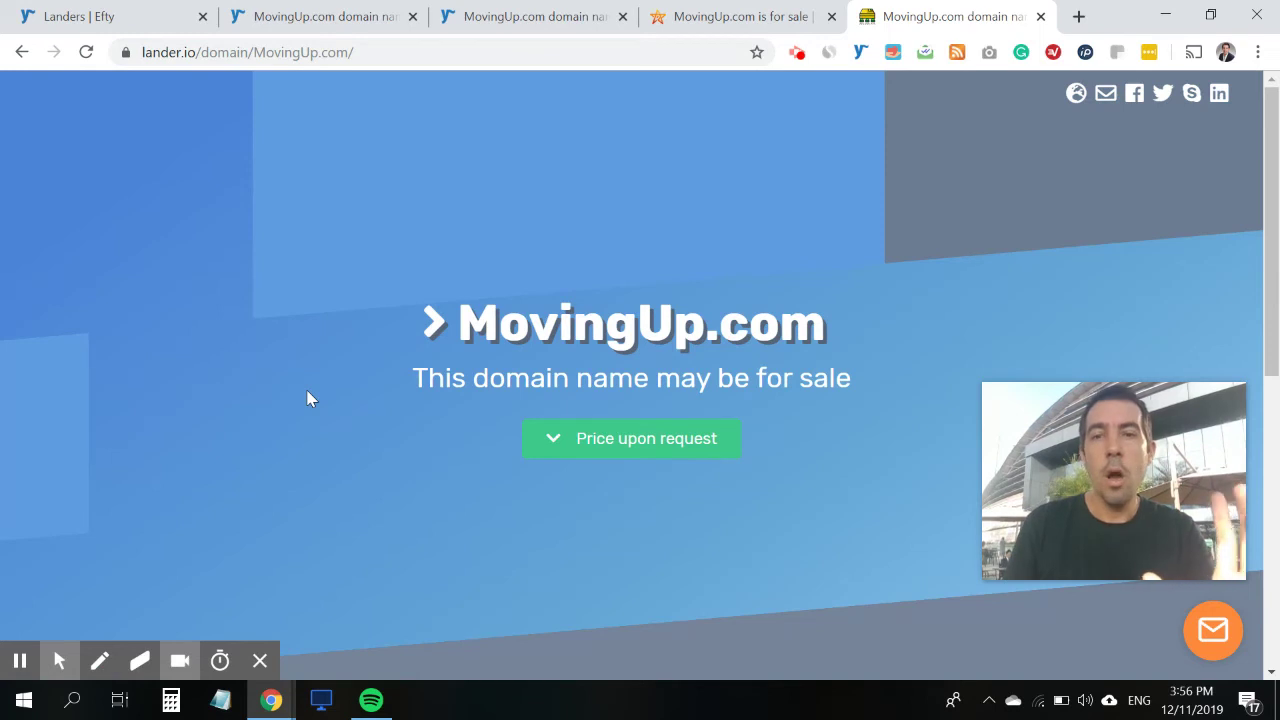
# Step: Examine each part of the redirected lander's web address and its price request form
pyautogui.doubleClick(166, 52)
pyautogui.doubleClick(236, 52)
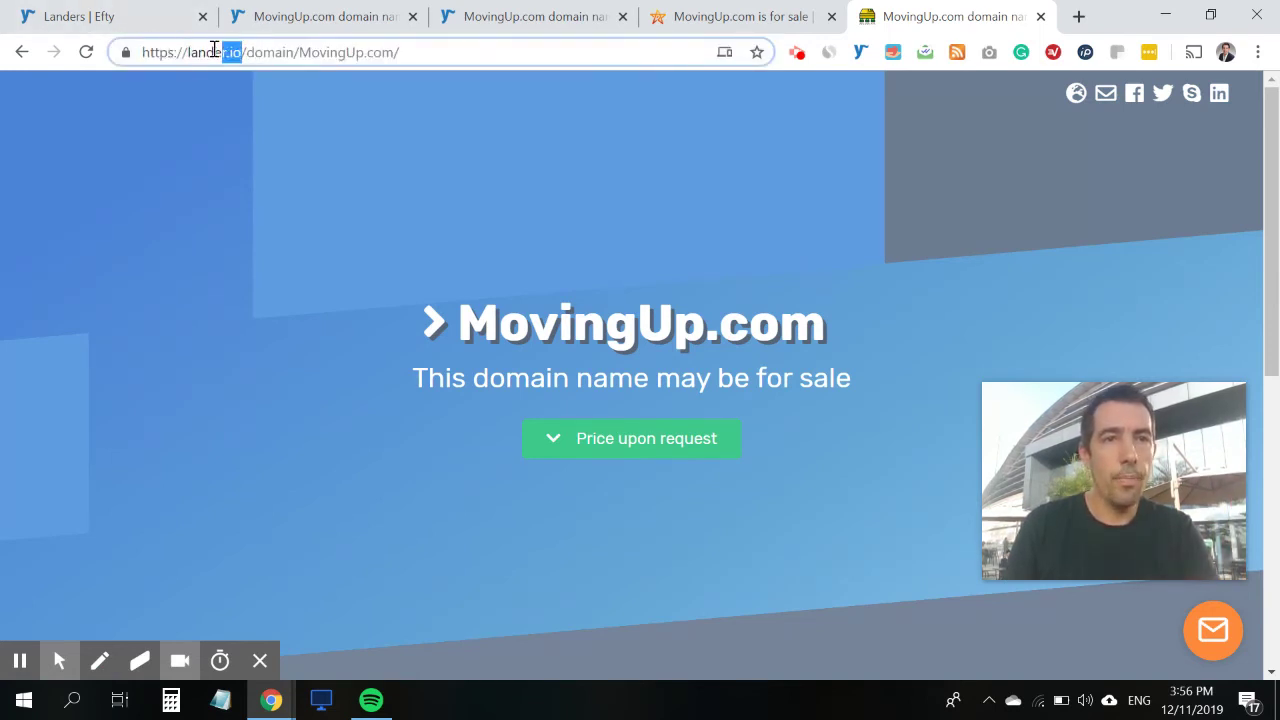
pyautogui.doubleClick(218, 52)
pyautogui.click(269, 52)
pyautogui.doubleClick(269, 52)
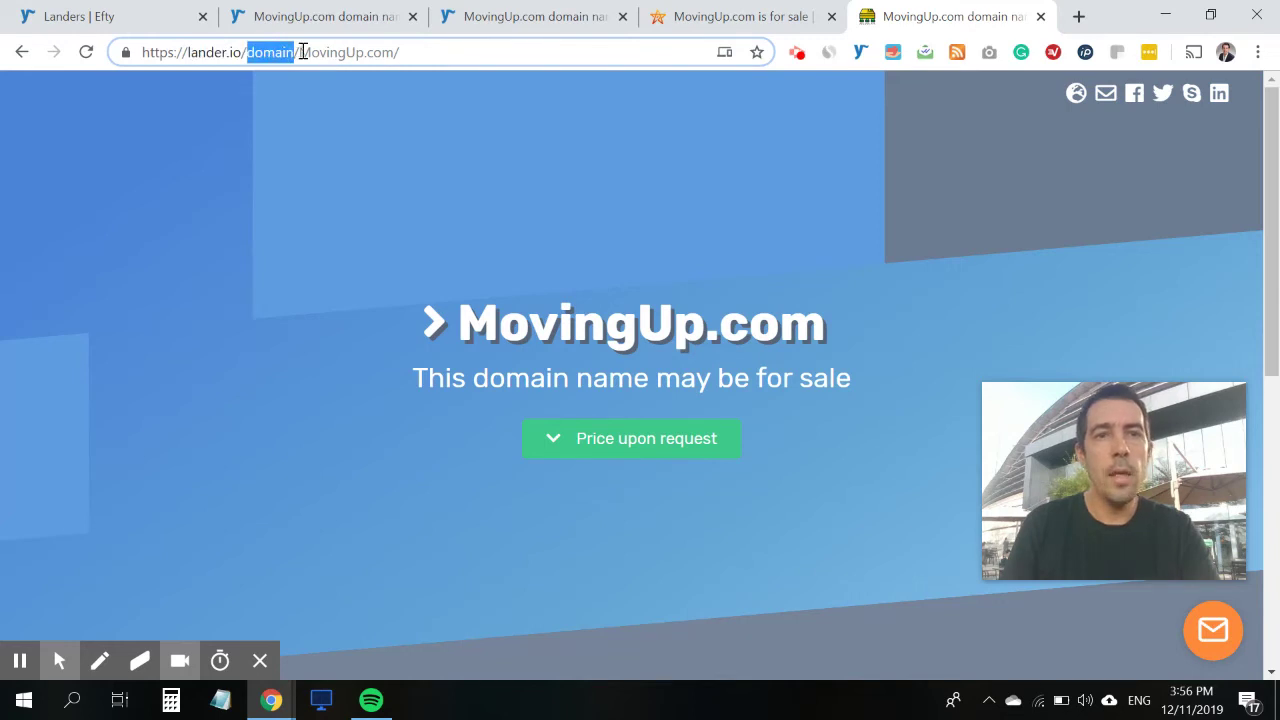
pyautogui.moveTo(300, 52); pyautogui.dragTo(403, 52)
pyautogui.click(415, 52)
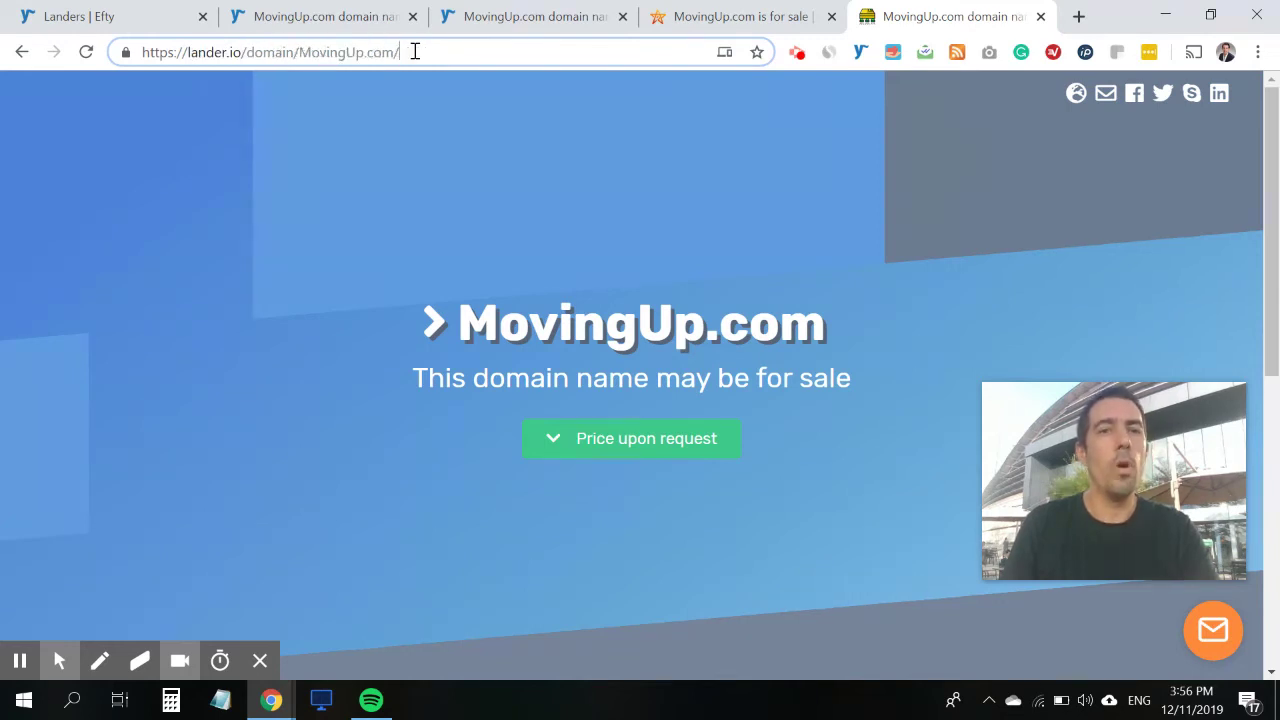
pyautogui.click(300, 183)
pyautogui.scroll(-6, 305, 195)
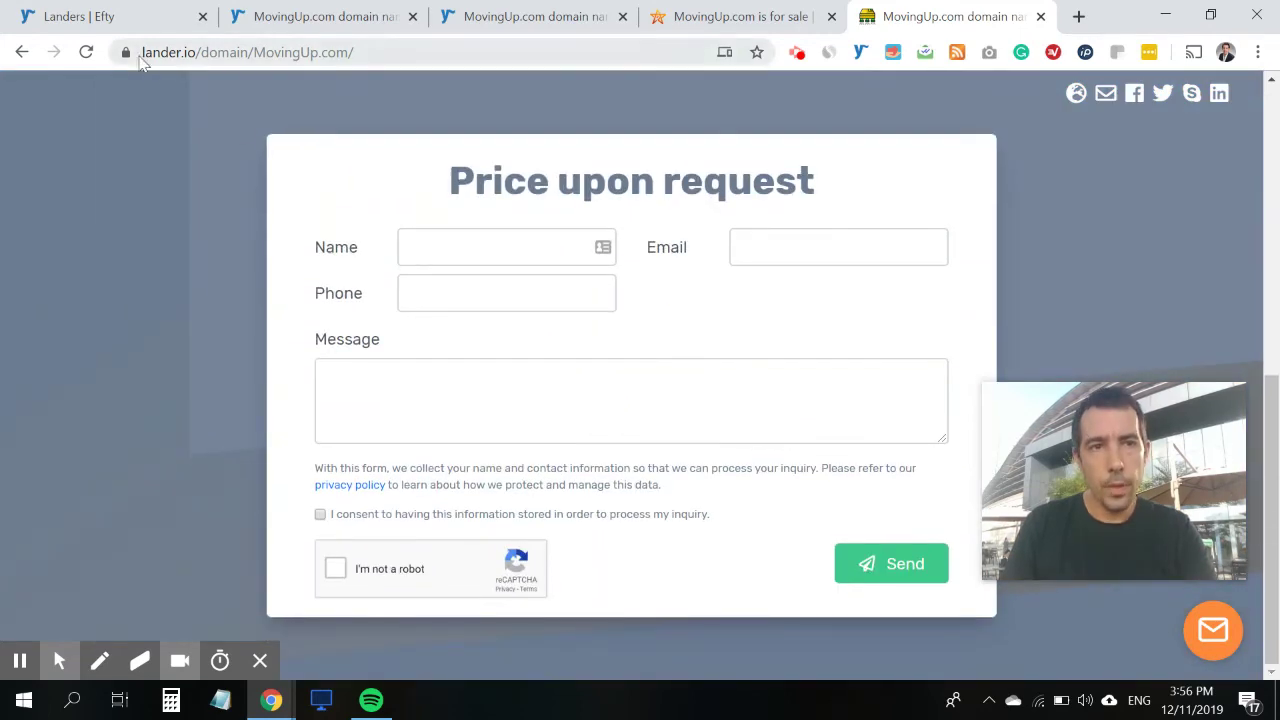
# Step: Check the MovingUp.com lander's connection security details and its offline chat message form, closing each after viewing
pyautogui.click(129, 57)
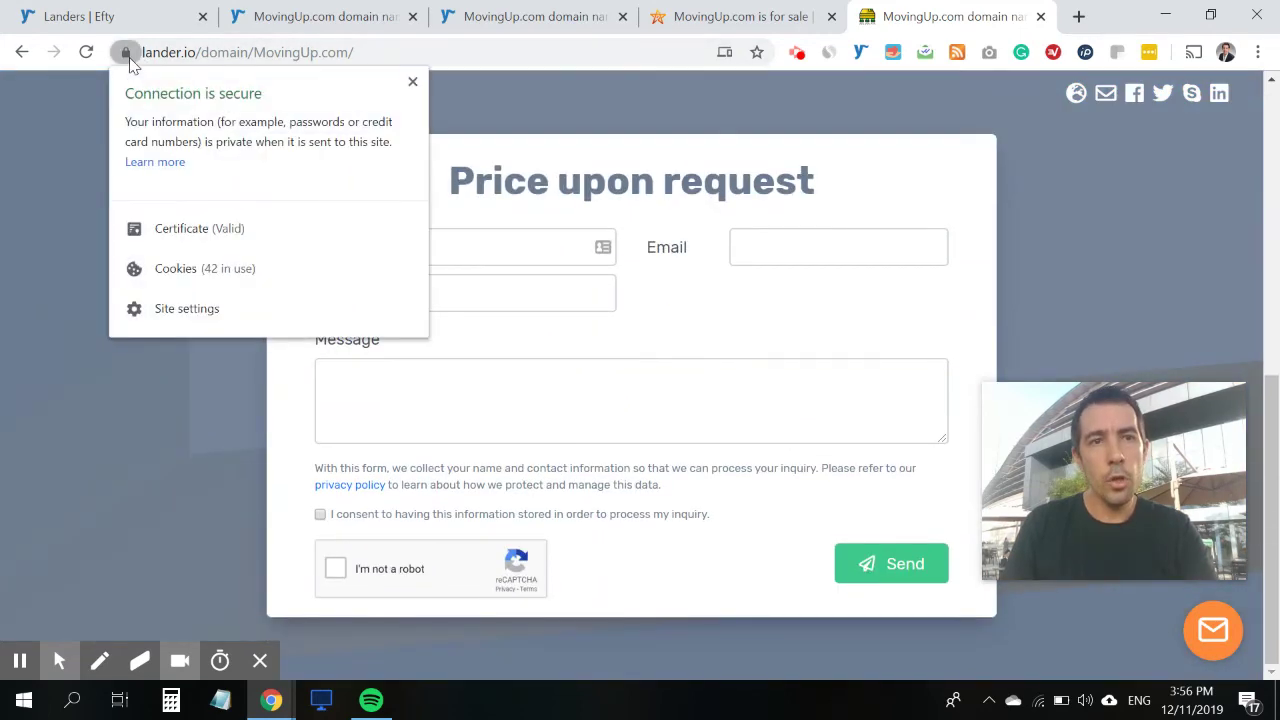
pyautogui.click(34, 135)
pyautogui.click(1226, 638)
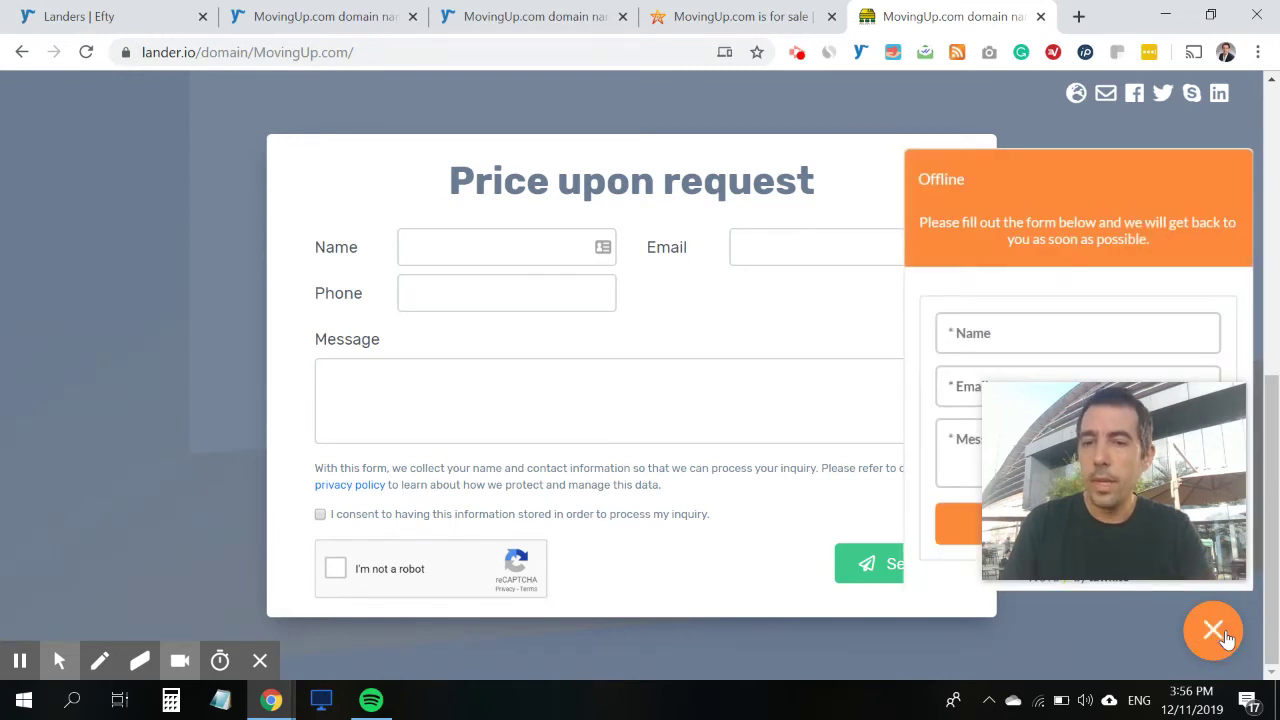
pyautogui.click(1214, 631)
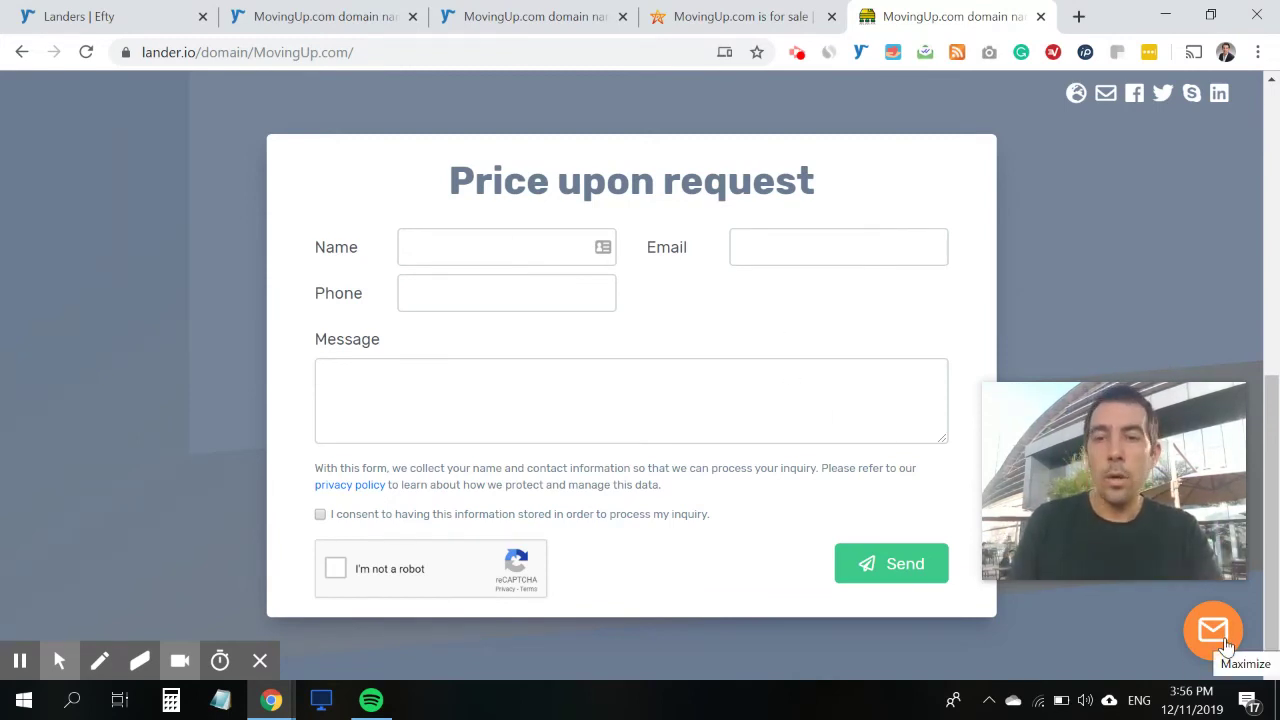
pyautogui.scroll(5, 694, 545)
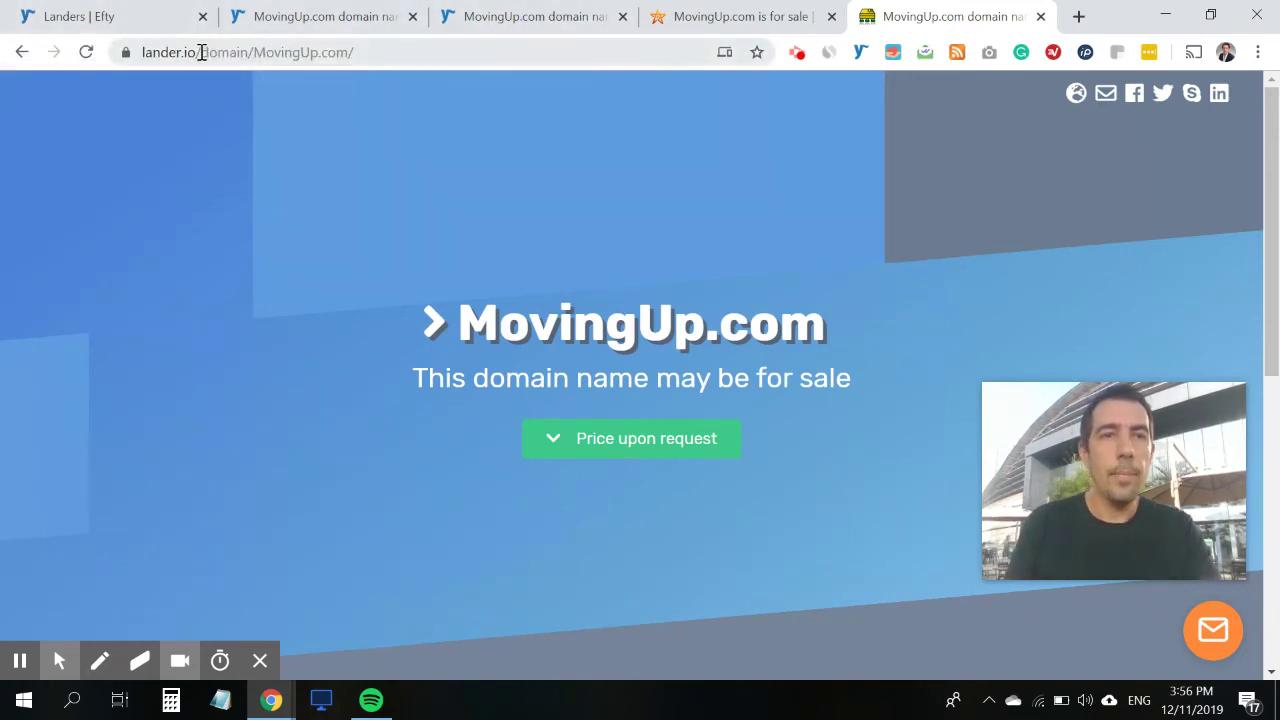
pyautogui.moveTo(201, 52); pyautogui.dragTo(703, 45)
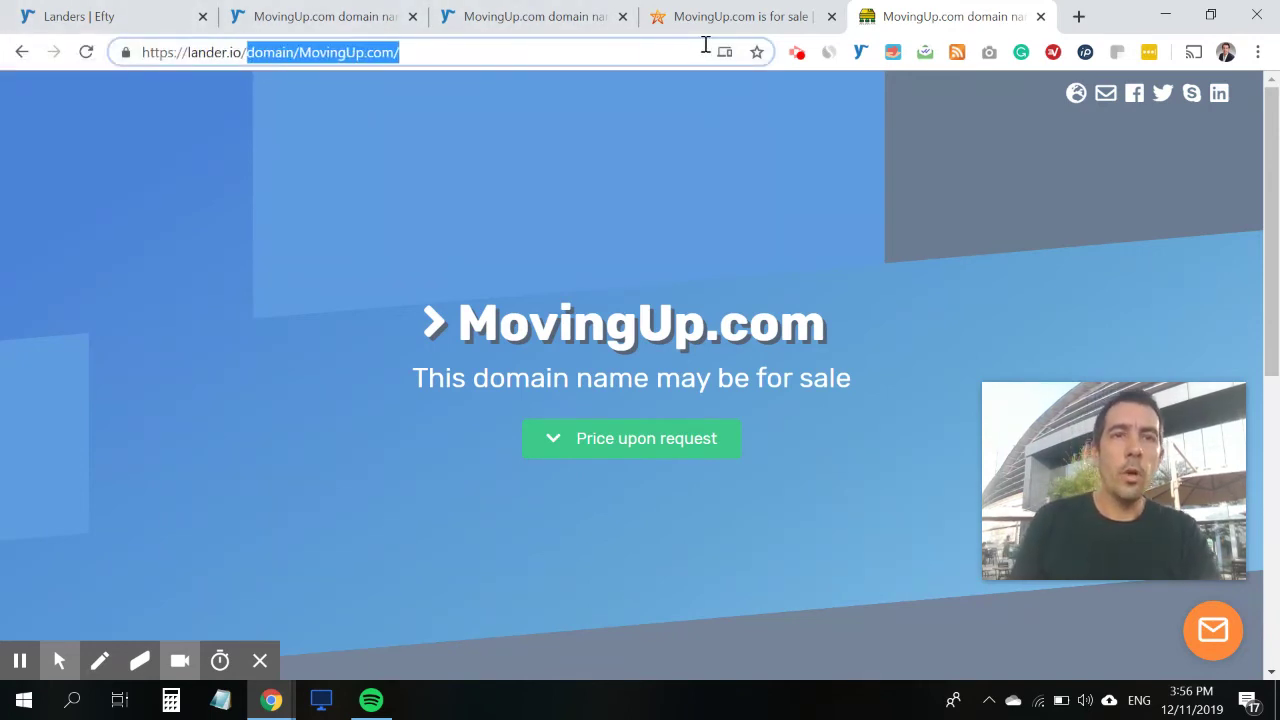
pyautogui.press('BackSpace')
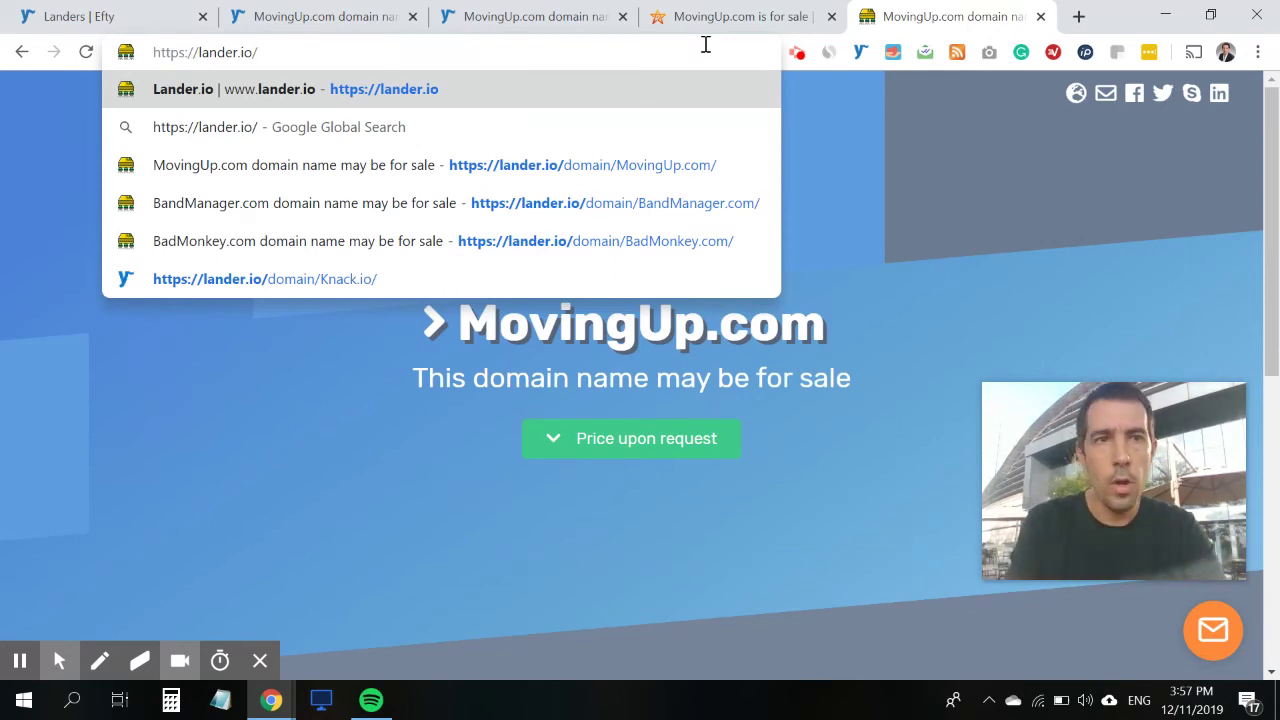
pyautogui.press('Return')
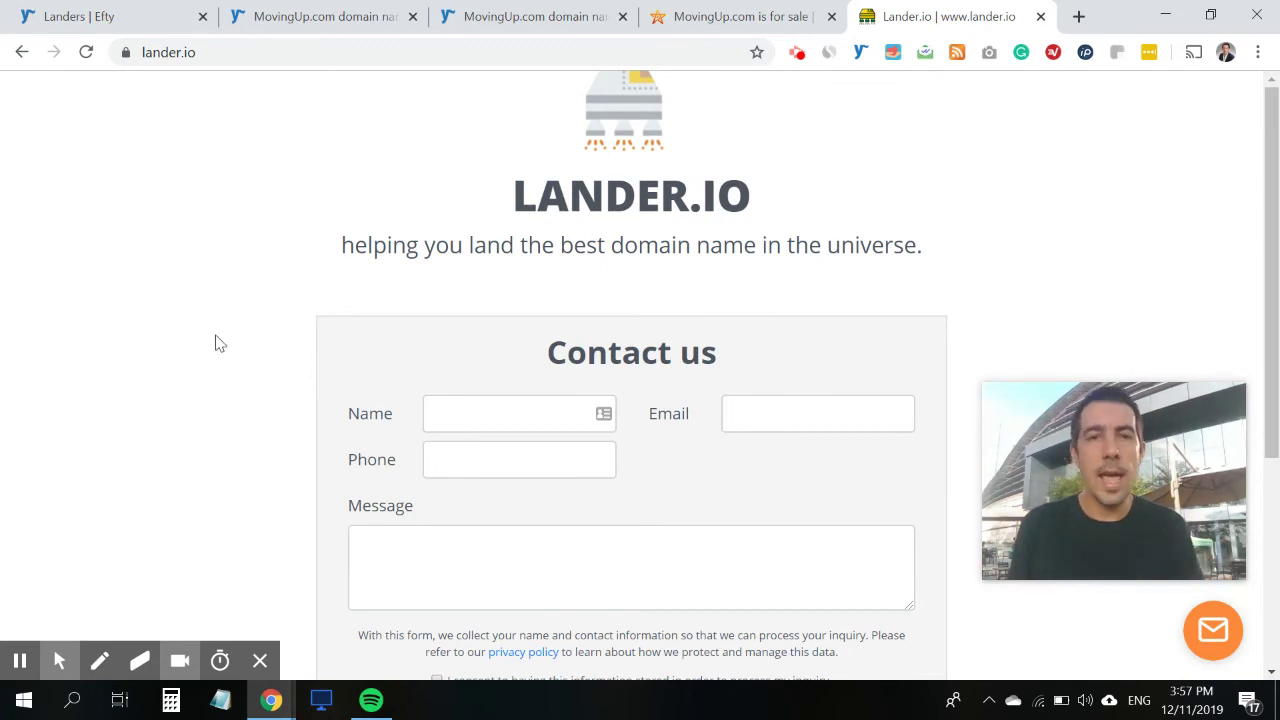
# Step: Examine the lander.io home page's title, tagline, contact form and footer, reloading the page once
pyautogui.scroll(-3, 597, 385)
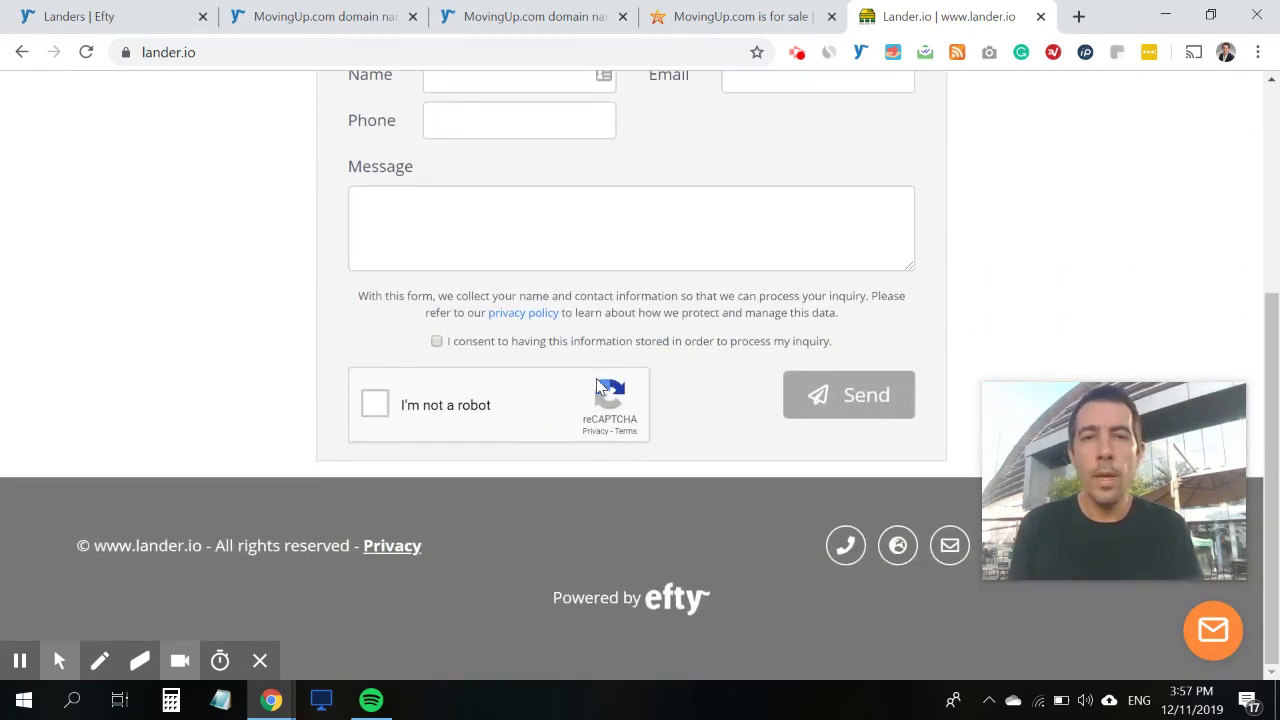
pyautogui.scroll(4, 596, 380)
pyautogui.moveTo(487, 207); pyautogui.dragTo(766, 194)
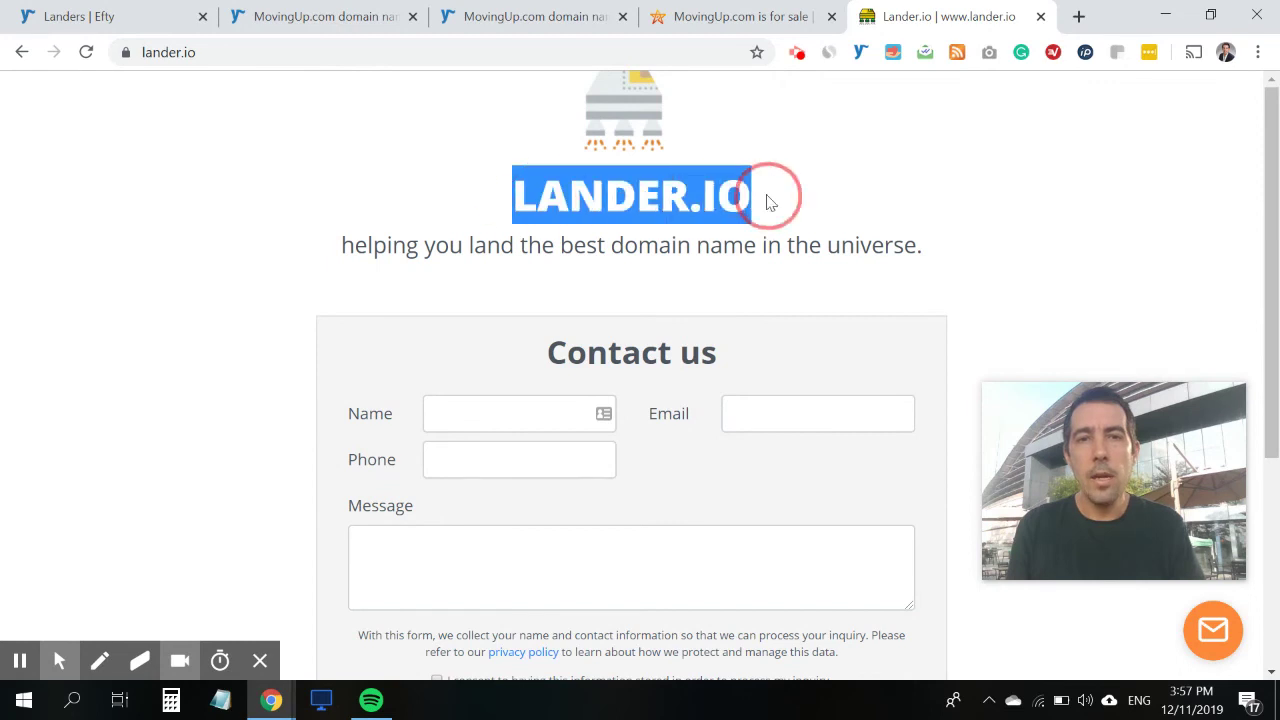
pyautogui.moveTo(407, 247); pyautogui.dragTo(911, 237)
pyautogui.press('F5')
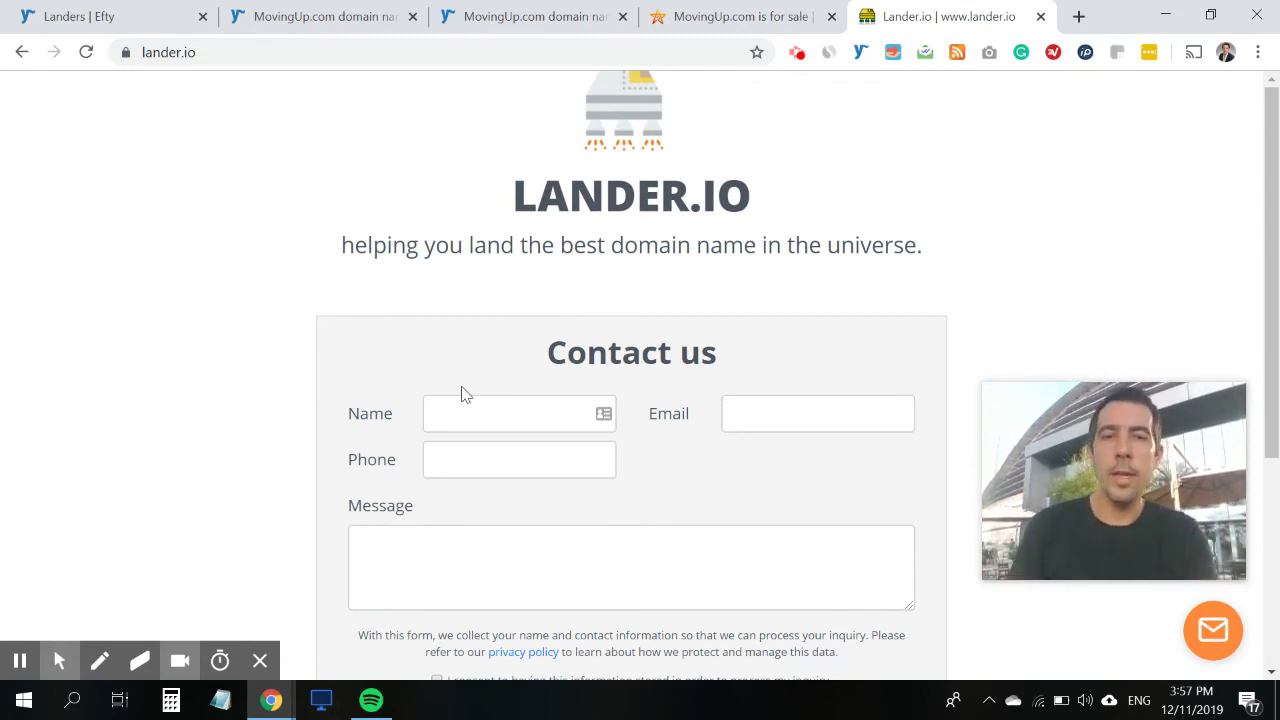
pyautogui.scroll(-2, 465, 390)
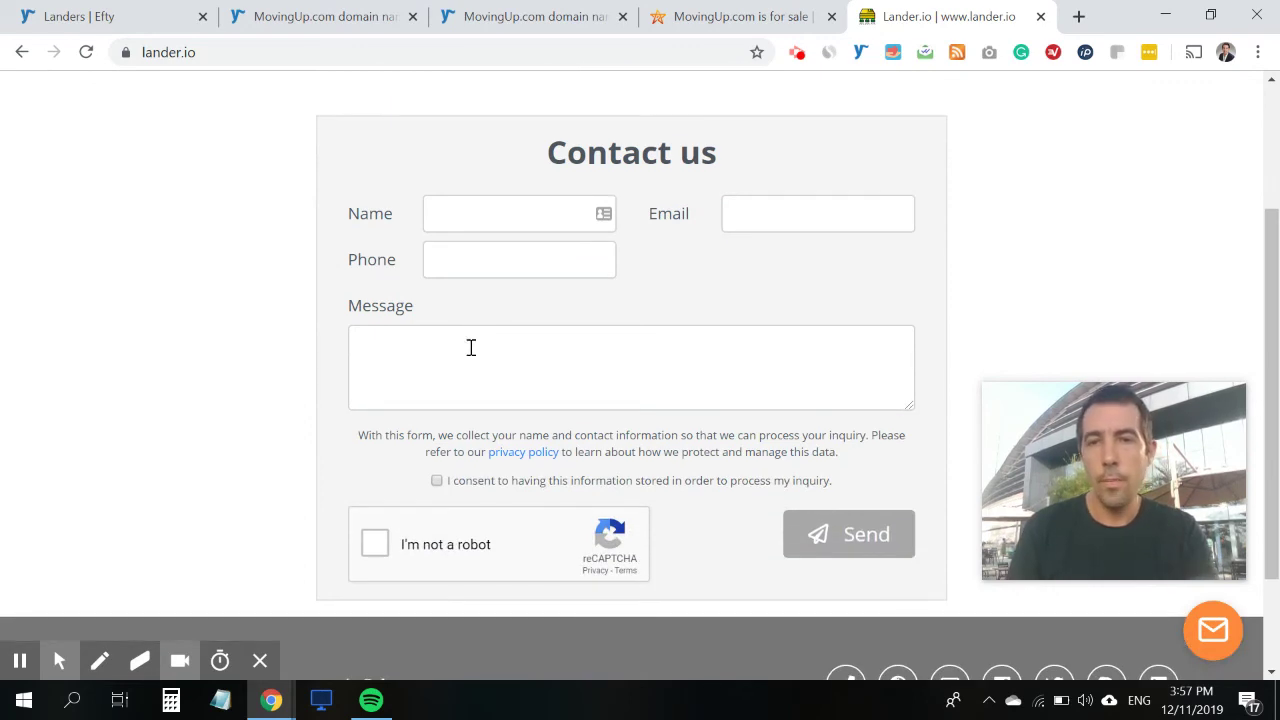
pyautogui.scroll(-2, 471, 347)
pyautogui.scroll(4, 471, 347)
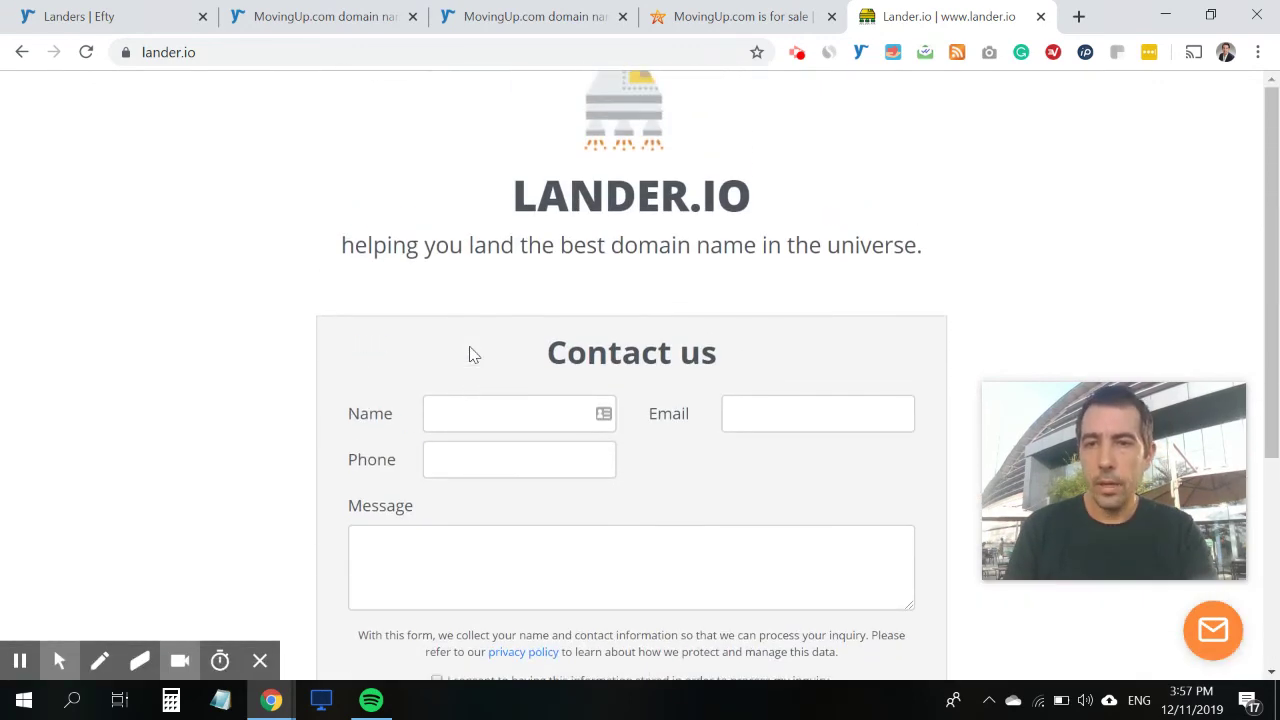